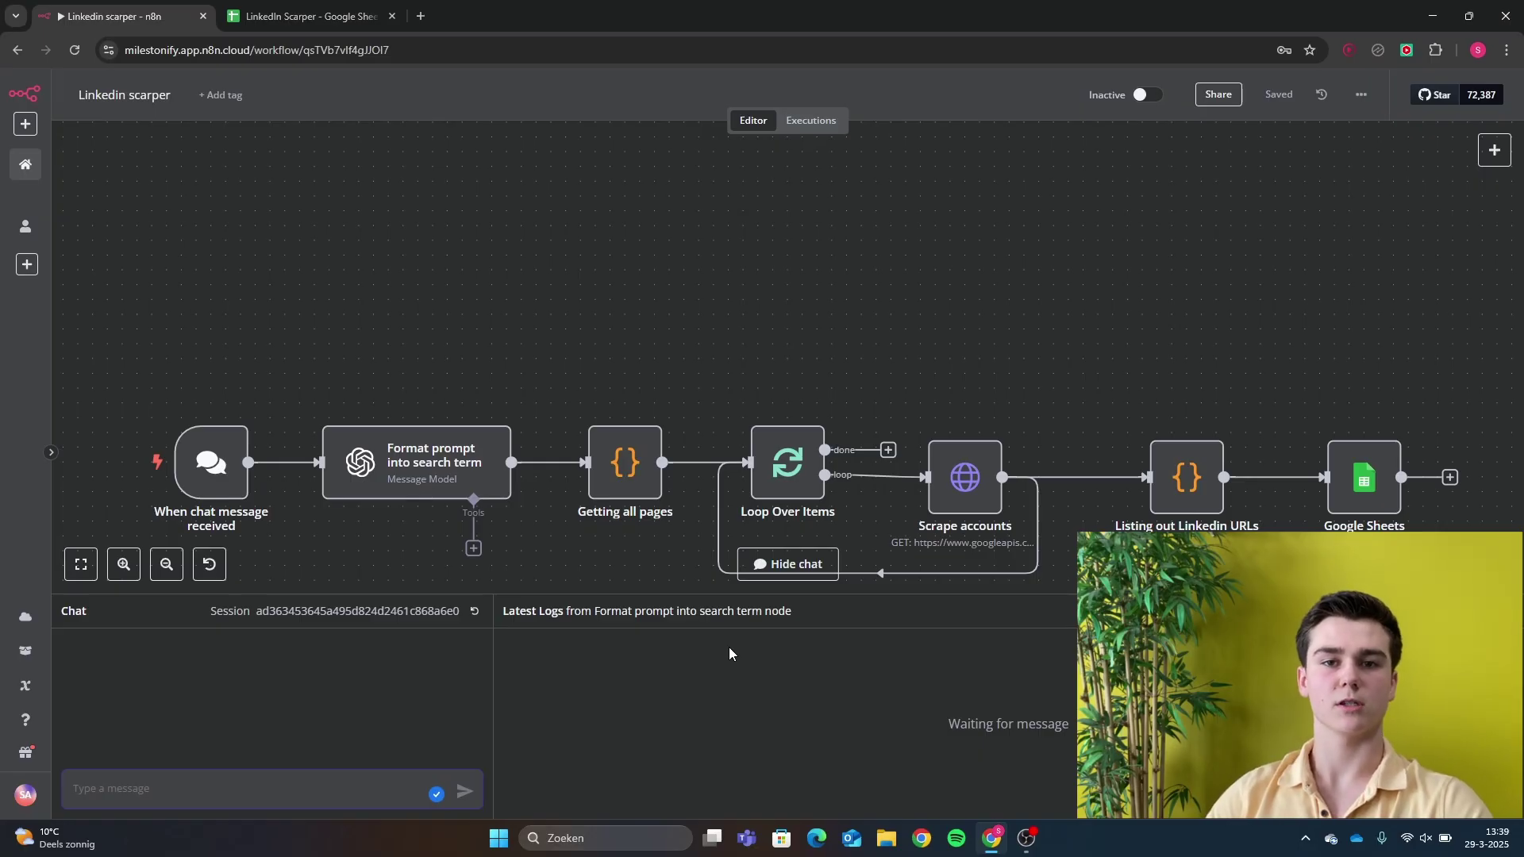
Run the workflow with the chat message "scrape 30 teachers in Miami"
{"action": "type", "text": "scrape"}
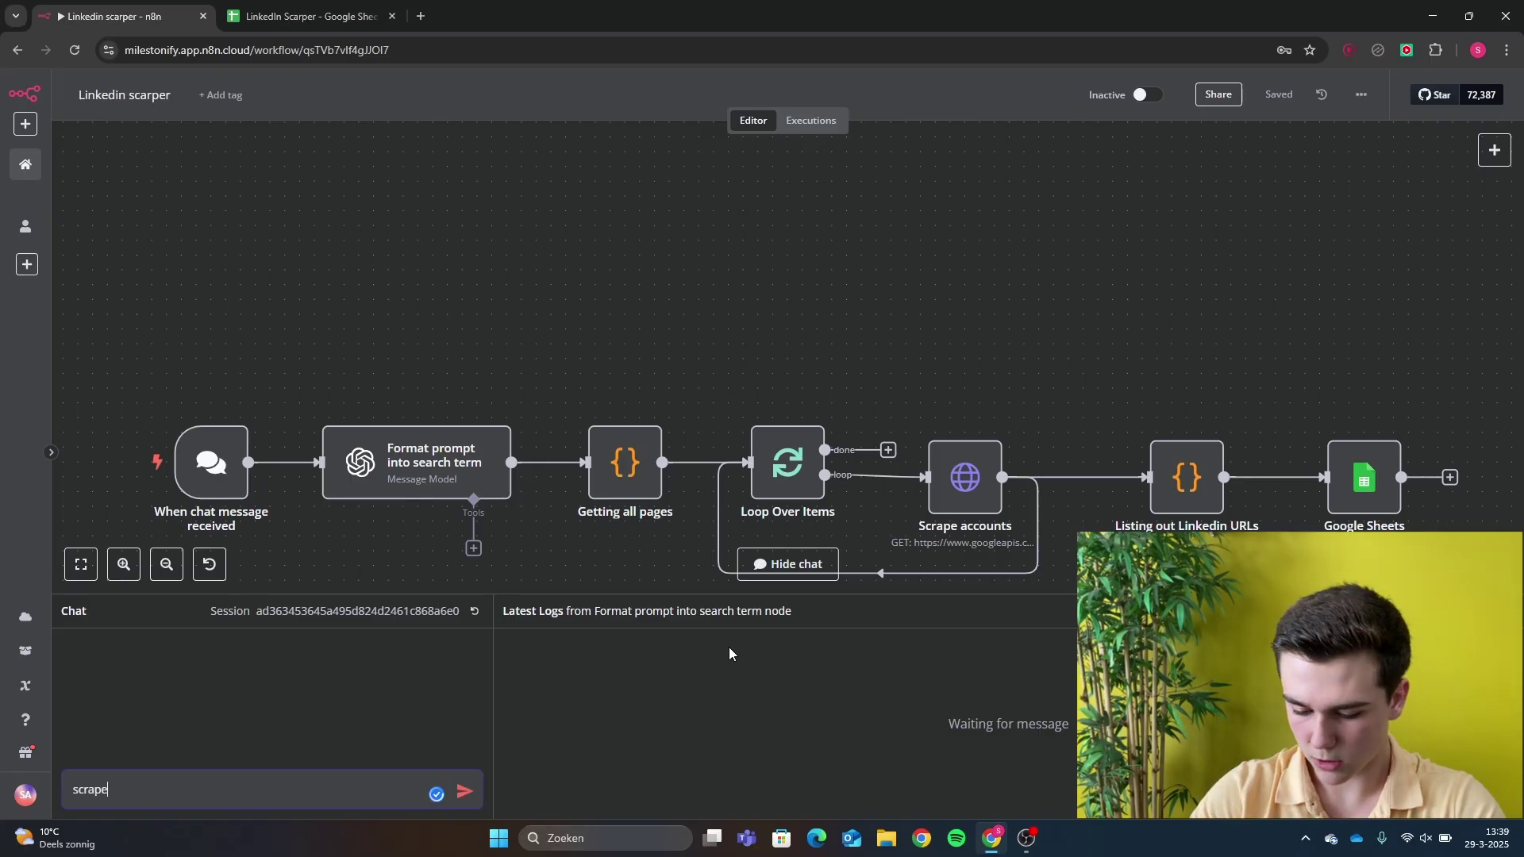
{"action": "type", "text": " 30 teachers in Miami"}
{"action": "key", "text": "Return"}
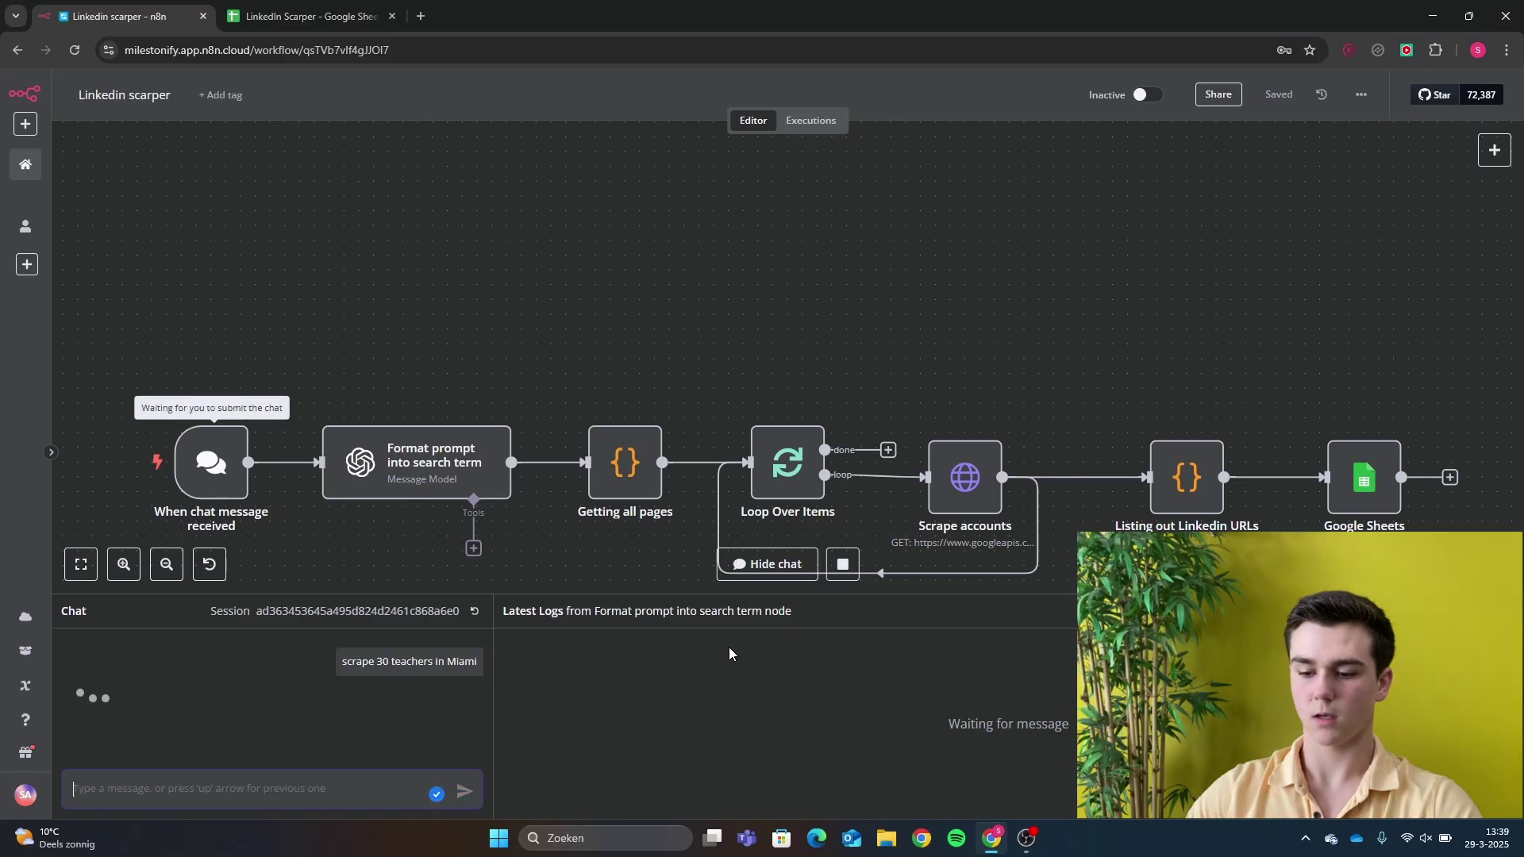
{"action": "left_click_drag", "start_coordinate": [745, 327], "coordinate": [700, 268]}
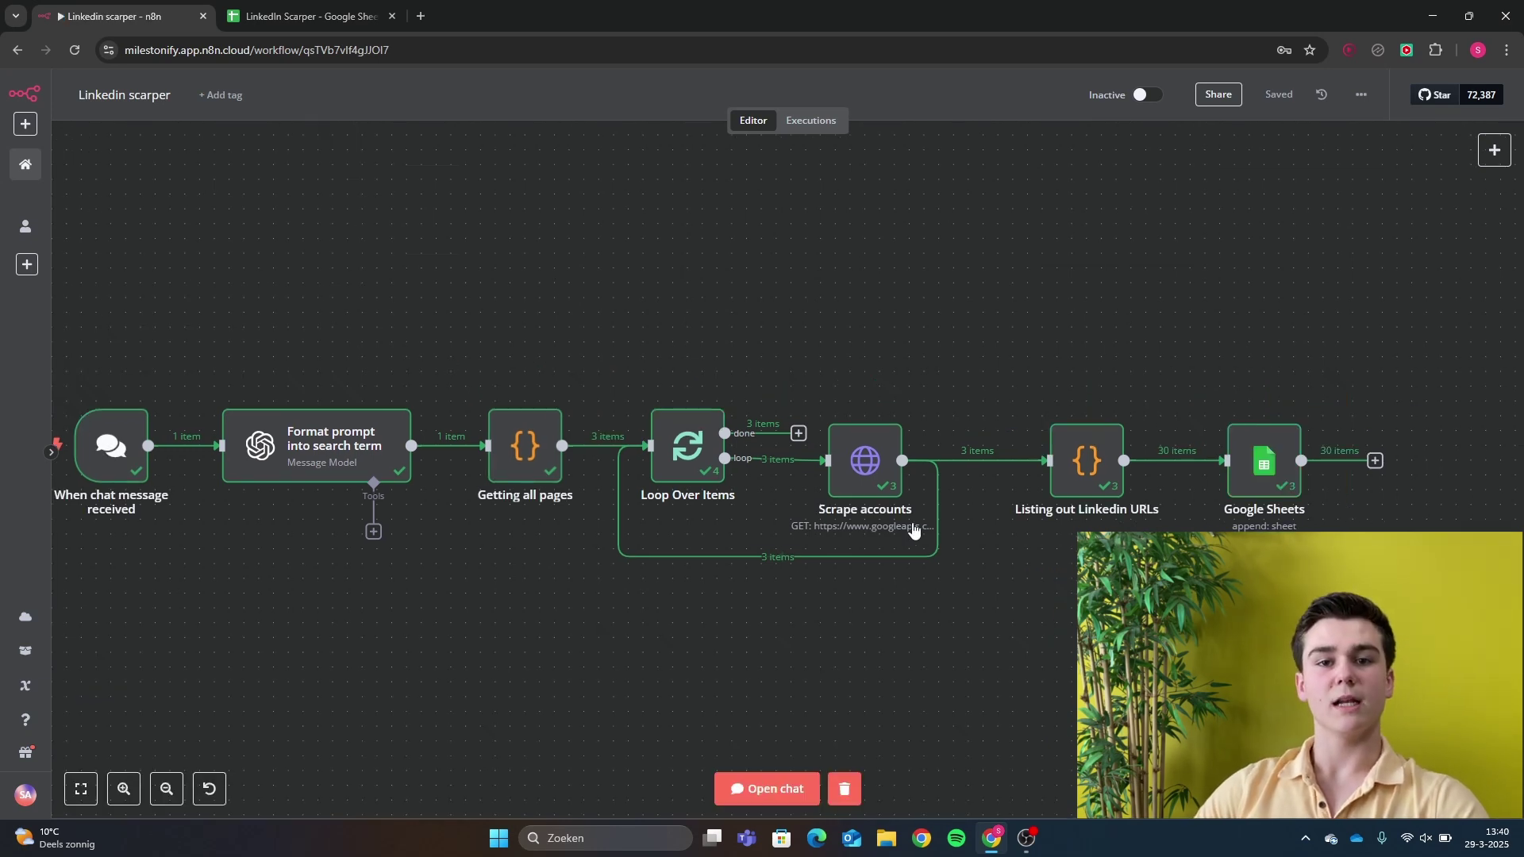
Switch to the LinkedIn Scarper Google Sheet, check the job title on the LinkedIn profile linked in row 14, and close the profile
{"action": "left_click", "coordinate": [327, 11]}
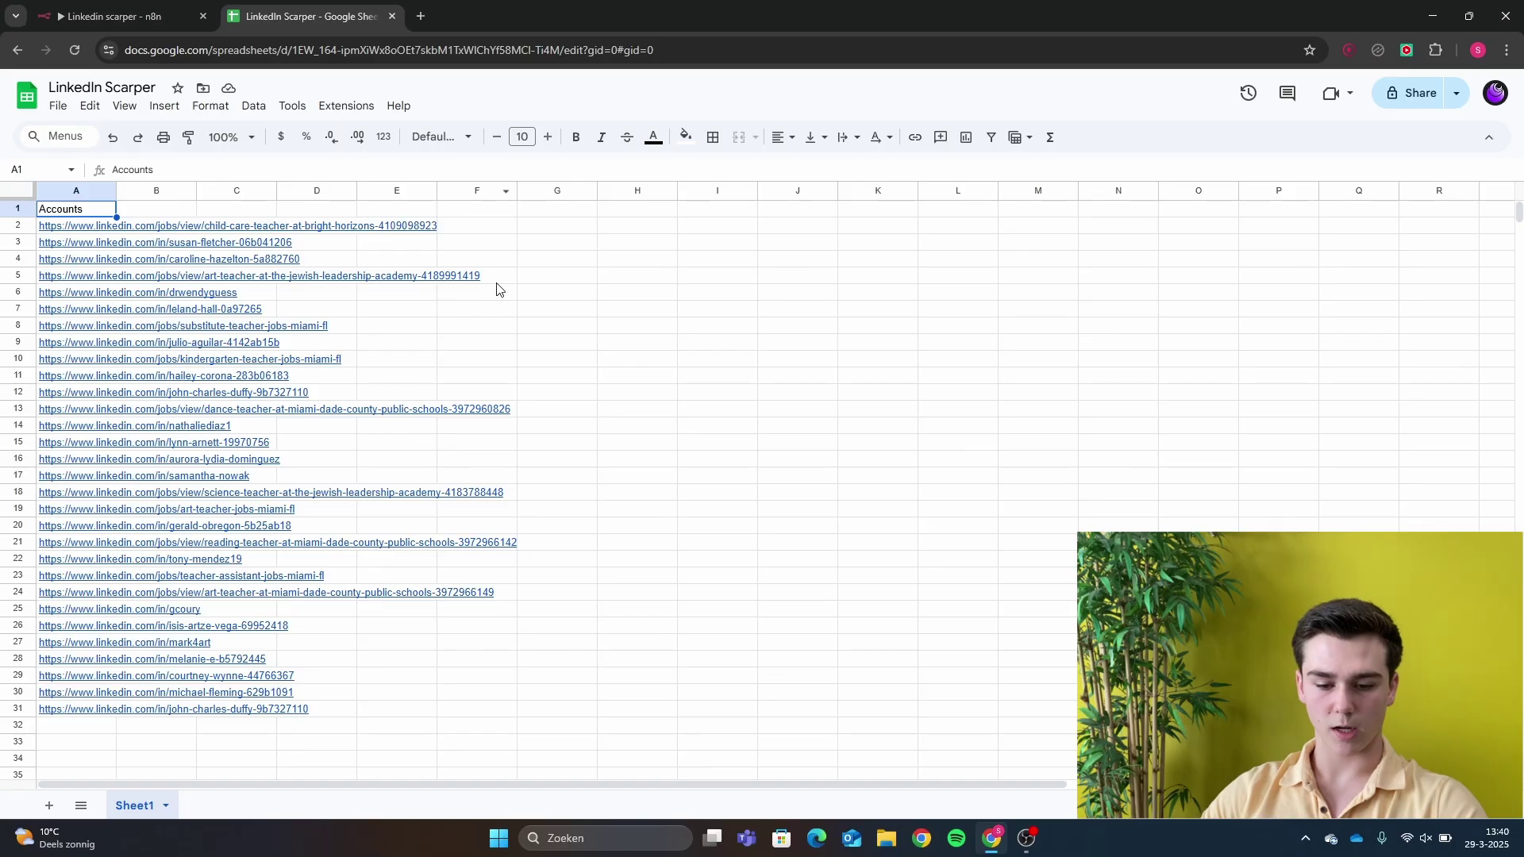
{"action": "left_click", "coordinate": [318, 427]}
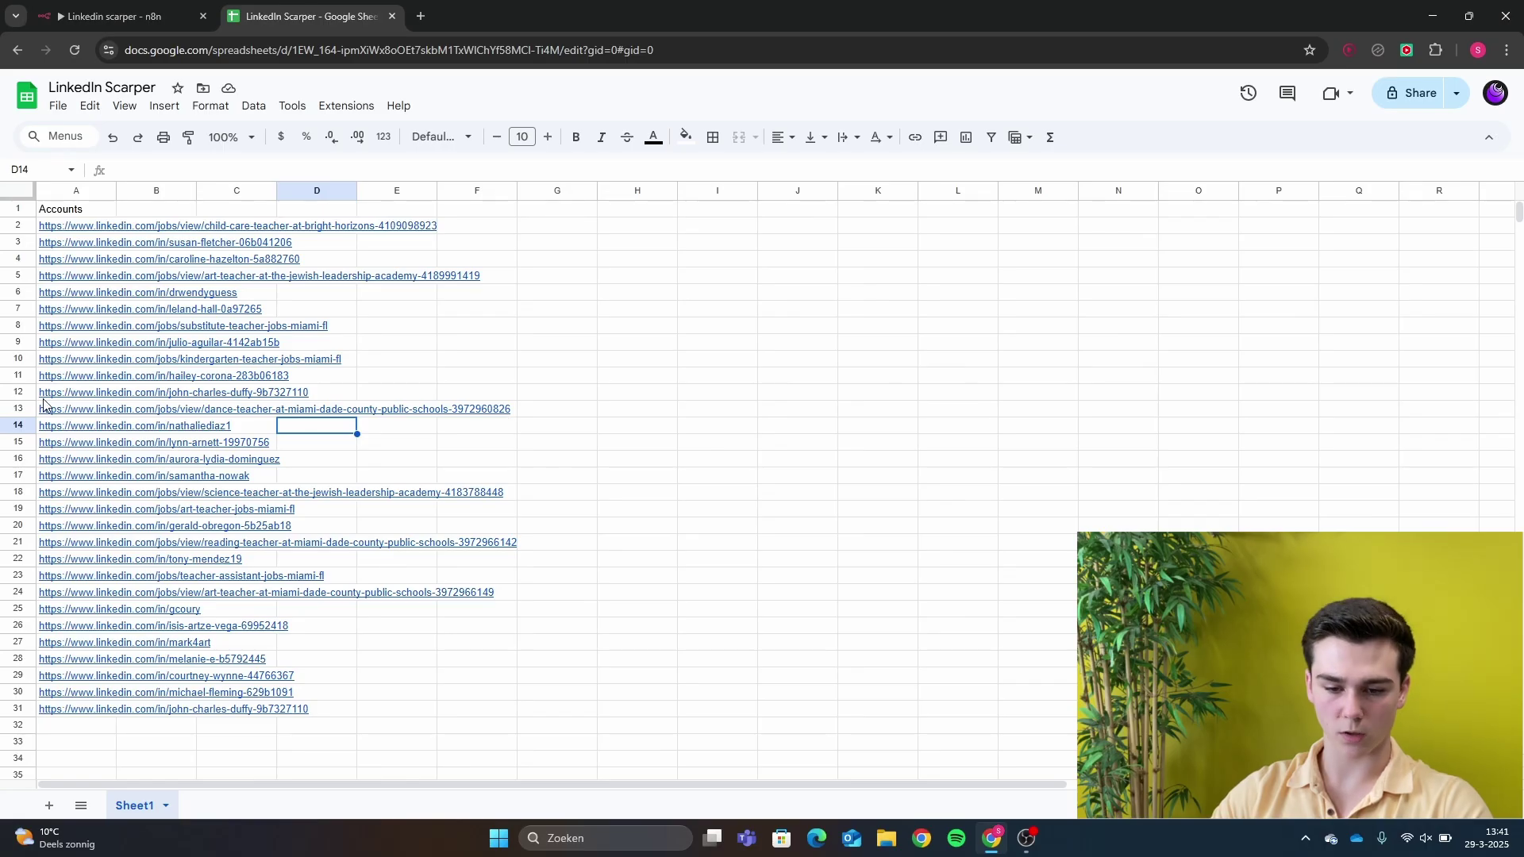
{"action": "left_click", "coordinate": [67, 428]}
{"action": "left_click", "coordinate": [102, 445]}
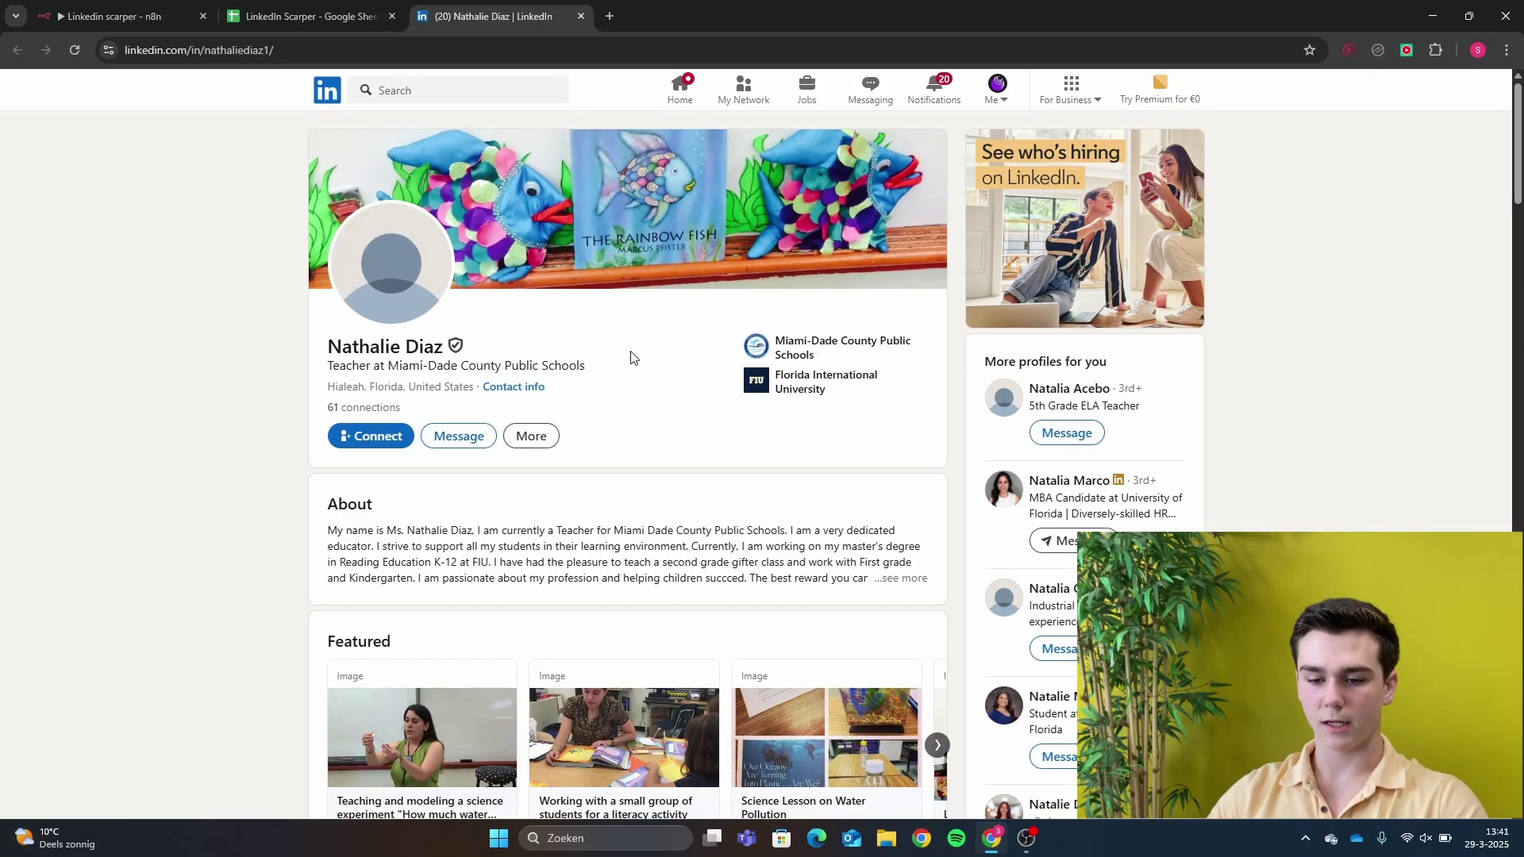
{"action": "left_click_drag", "start_coordinate": [333, 362], "coordinate": [462, 367]}
{"action": "left_click", "coordinate": [548, 70]}
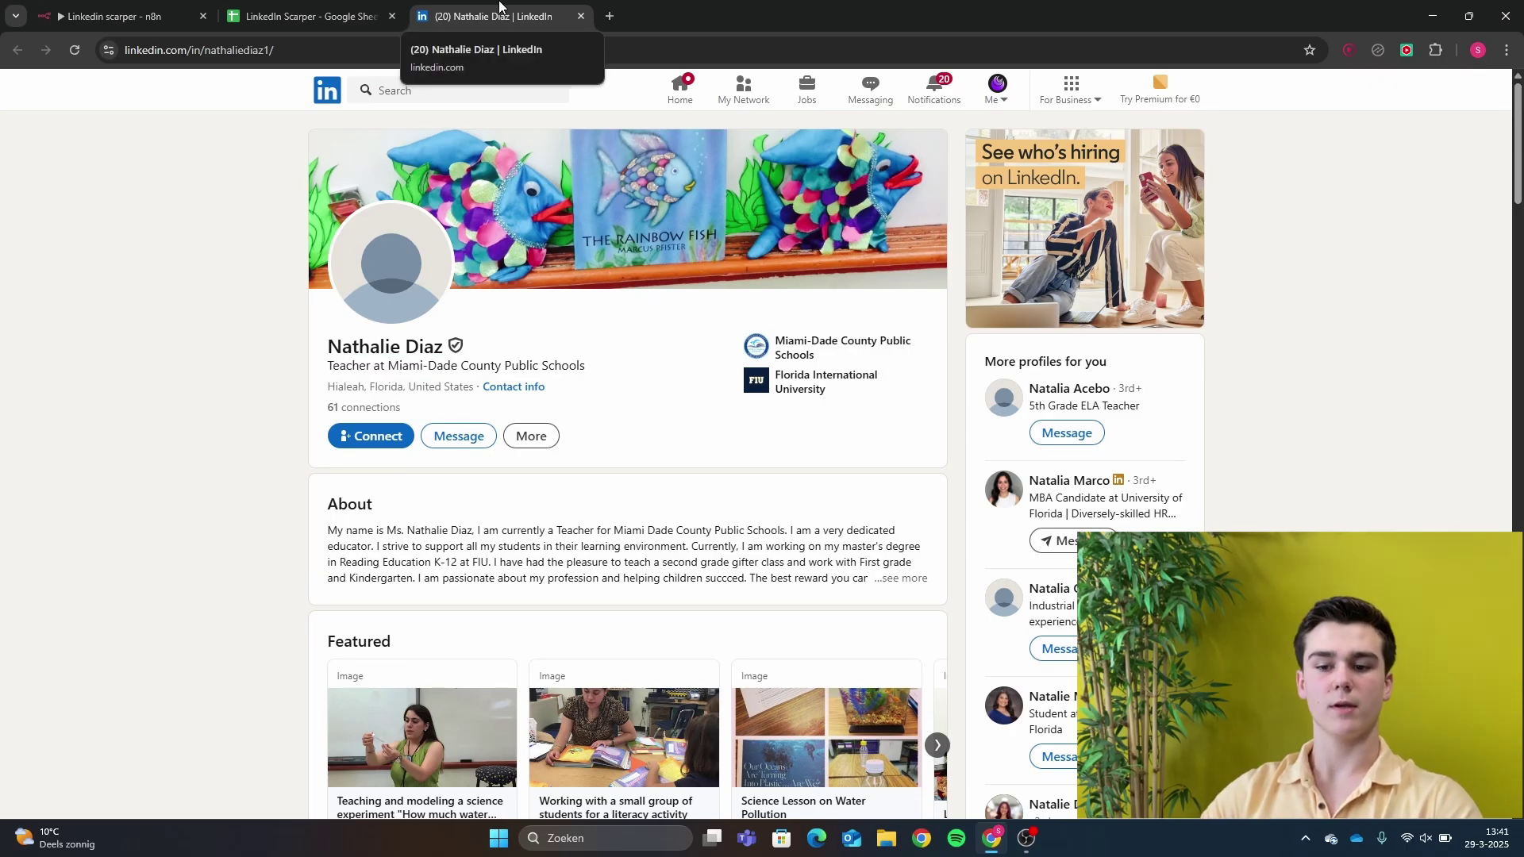
{"action": "left_click", "coordinate": [580, 16]}
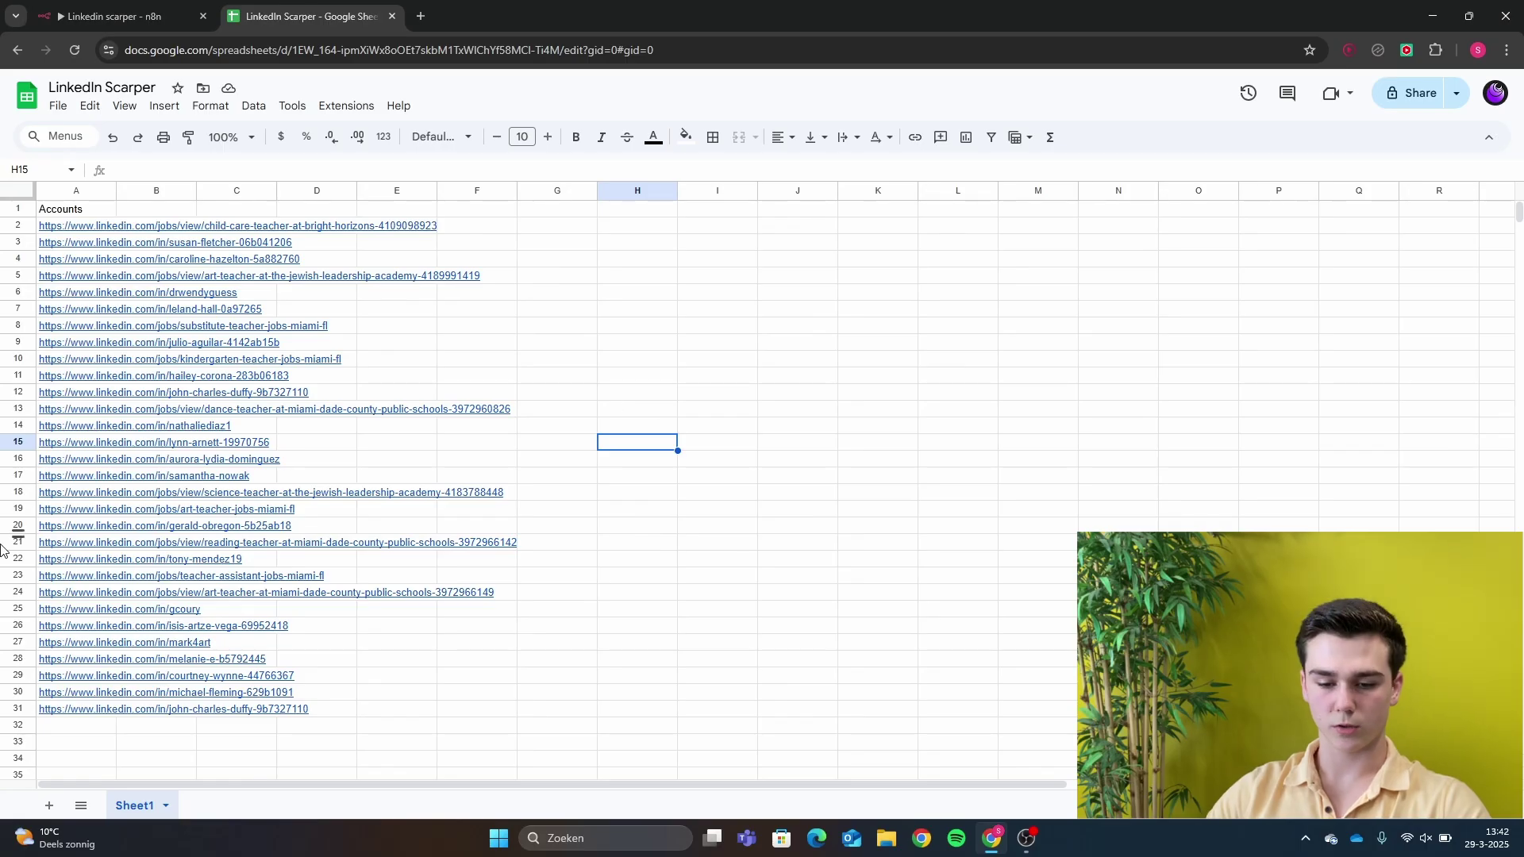
Check the location on the LinkedIn profile linked in row 20 of the sheet and close the profile
{"action": "left_click", "coordinate": [56, 528]}
{"action": "left_click", "coordinate": [109, 549]}
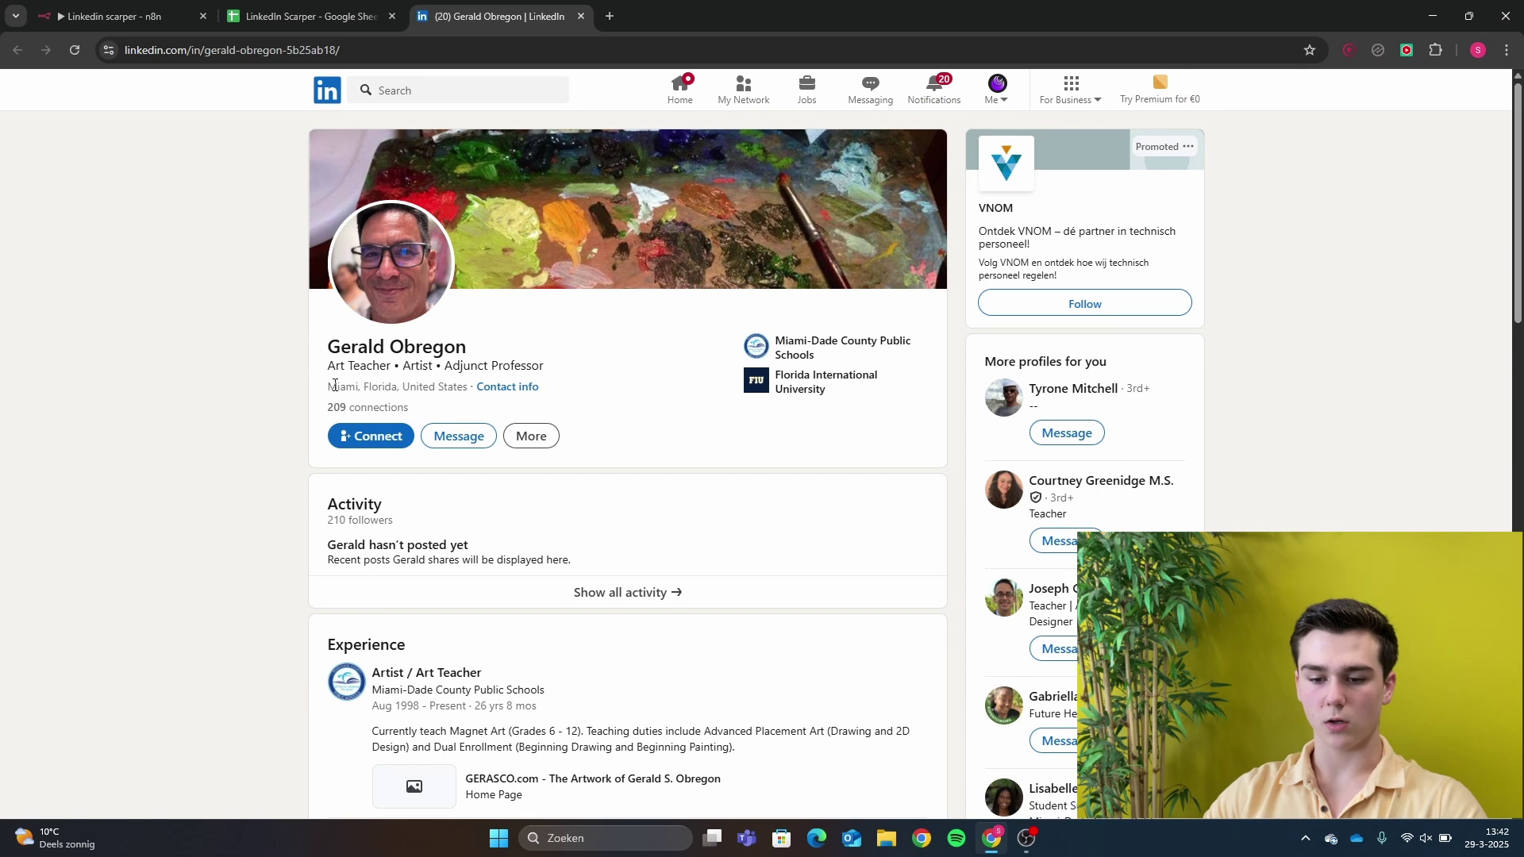
{"action": "left_click_drag", "start_coordinate": [334, 385], "coordinate": [400, 389]}
{"action": "left_click", "coordinate": [642, 392]}
{"action": "left_click", "coordinate": [581, 16]}
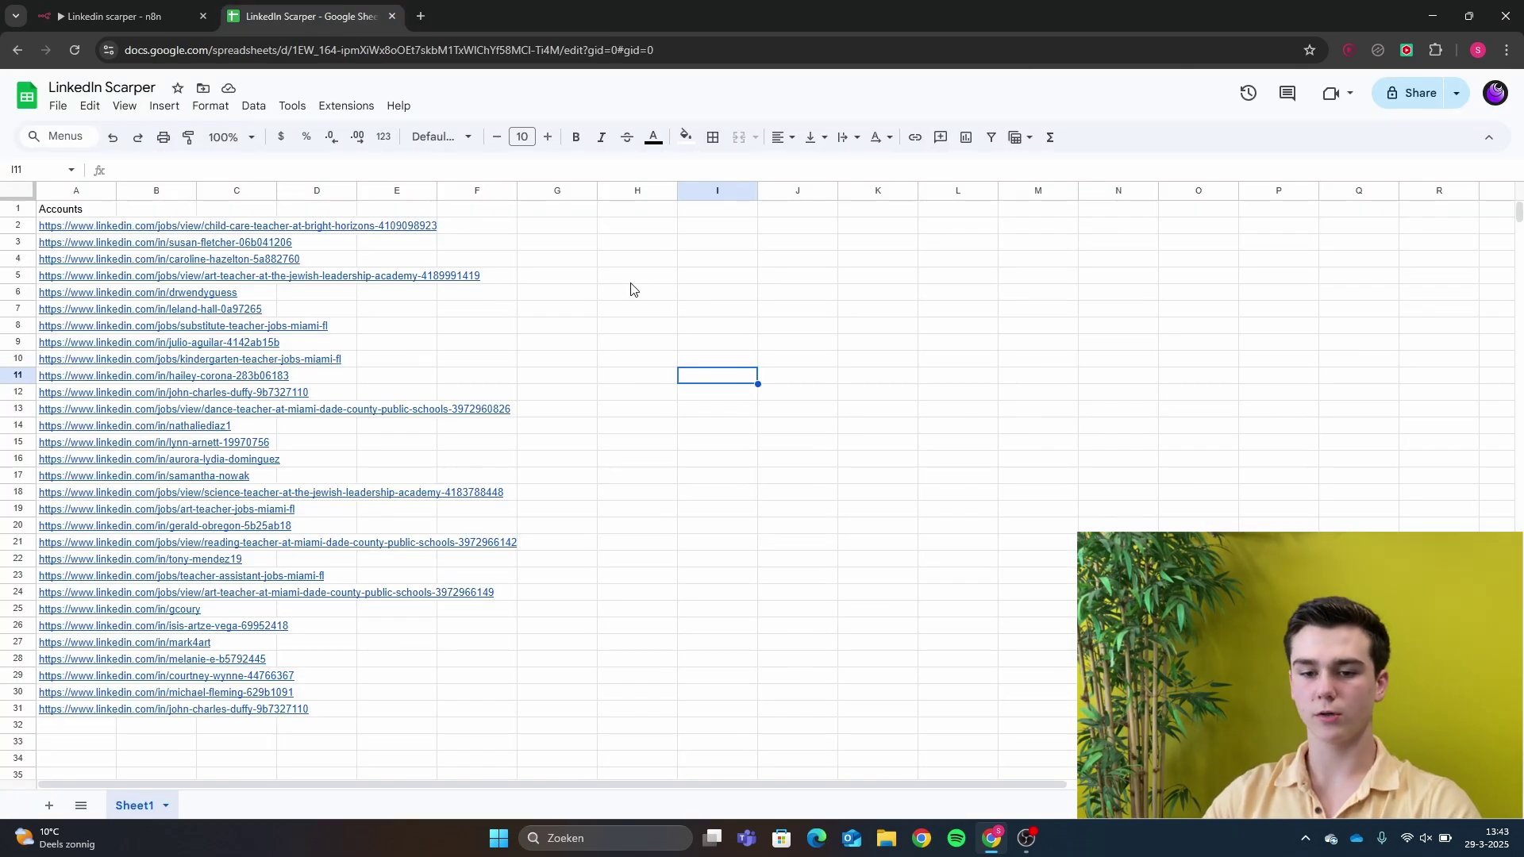
Return to n8n and consult the OpenAI credential documentation from a new credential form in the "Format prompt into search term" node
{"action": "left_click", "coordinate": [167, 17]}
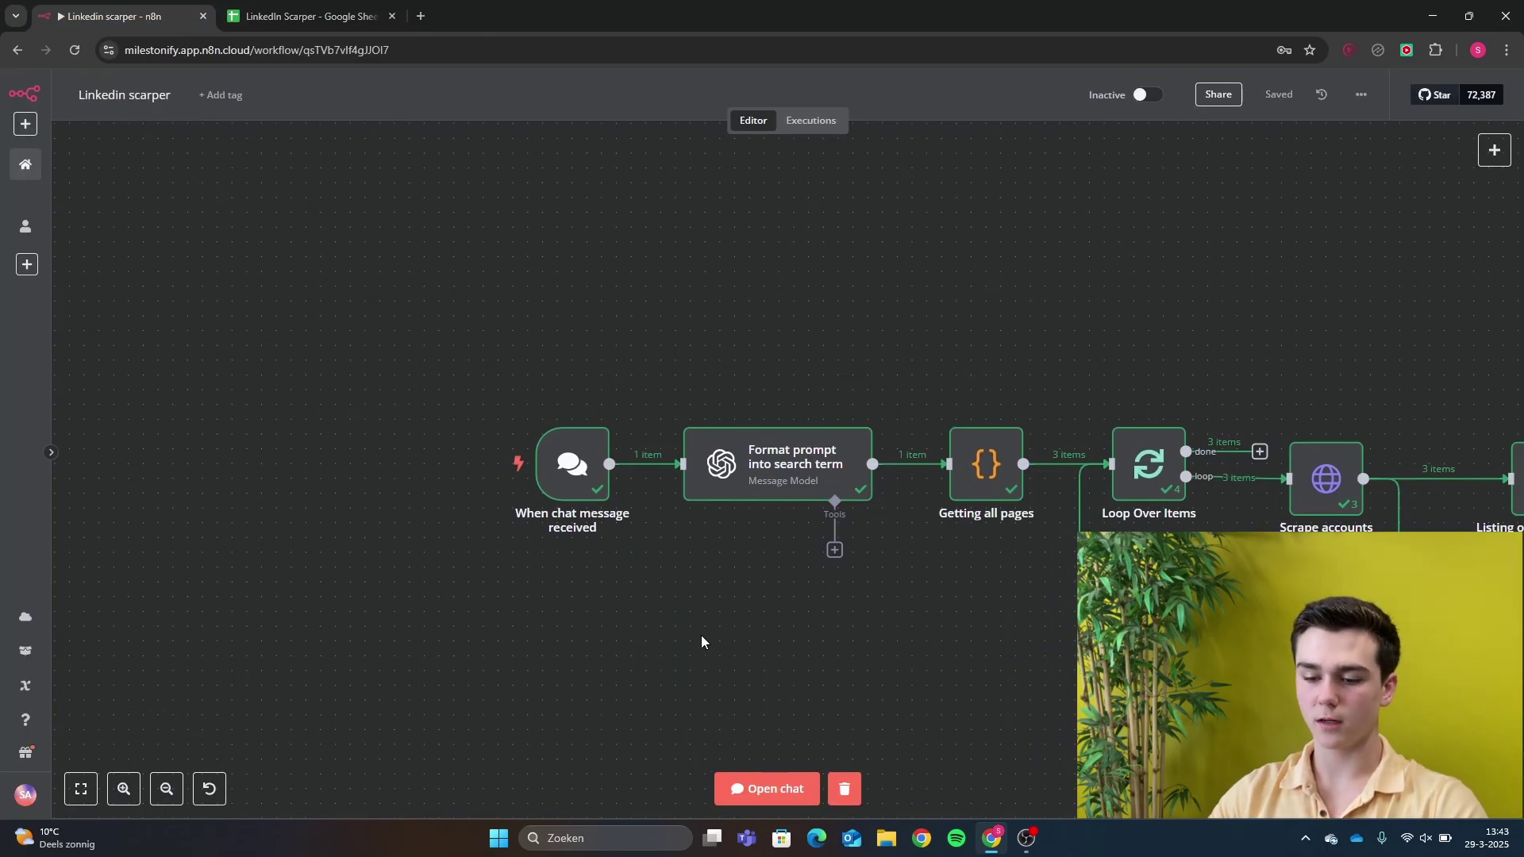
{"action": "left_click_drag", "start_coordinate": [783, 638], "coordinate": [672, 663]}
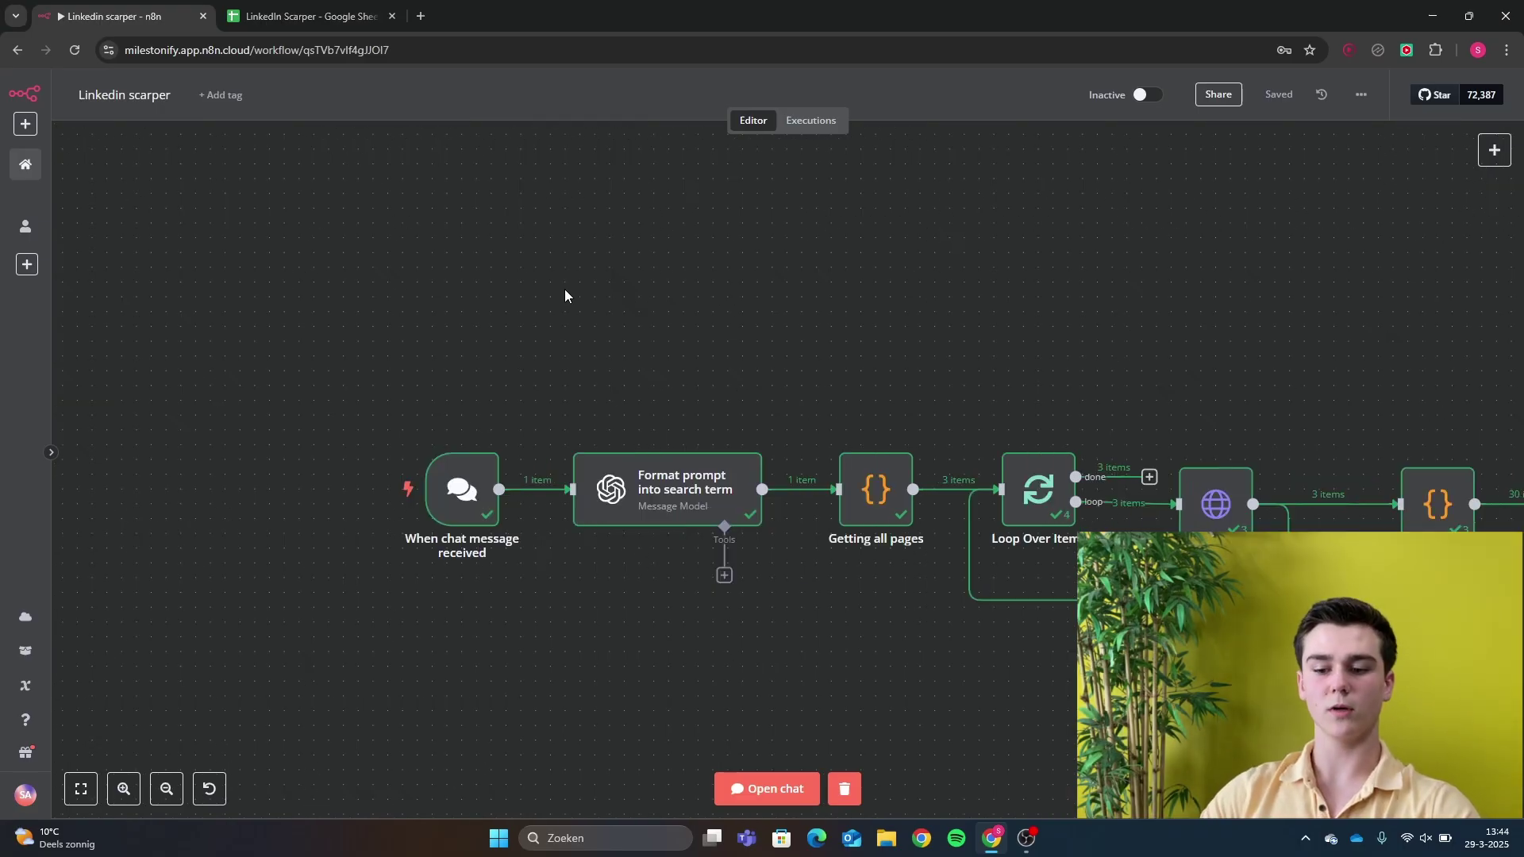
{"action": "double_click", "coordinate": [666, 499]}
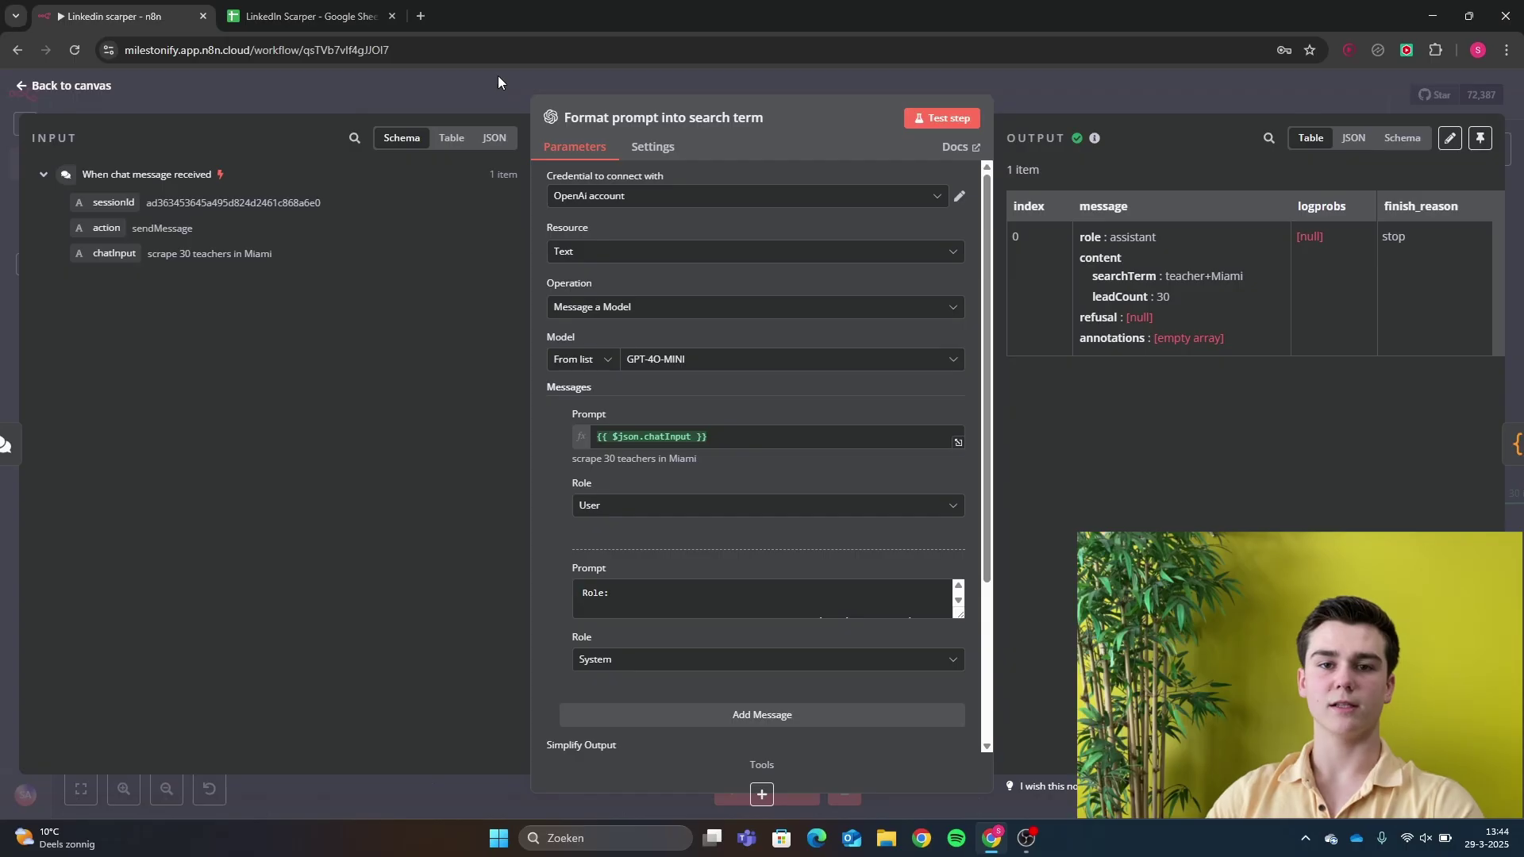
{"action": "left_click", "coordinate": [721, 208]}
{"action": "left_click", "coordinate": [681, 275]}
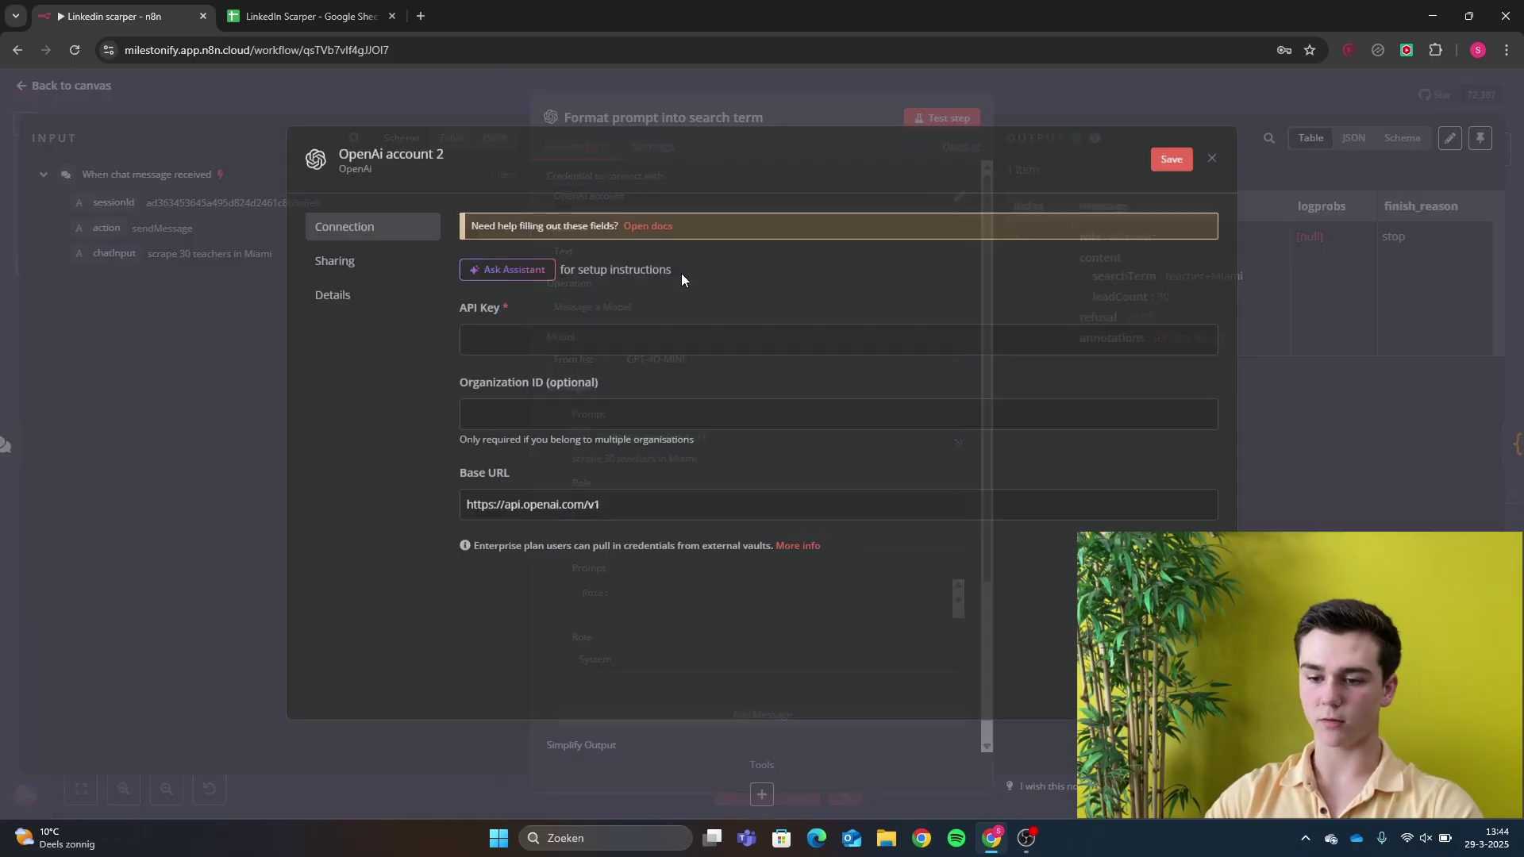
{"action": "left_click", "coordinate": [652, 229]}
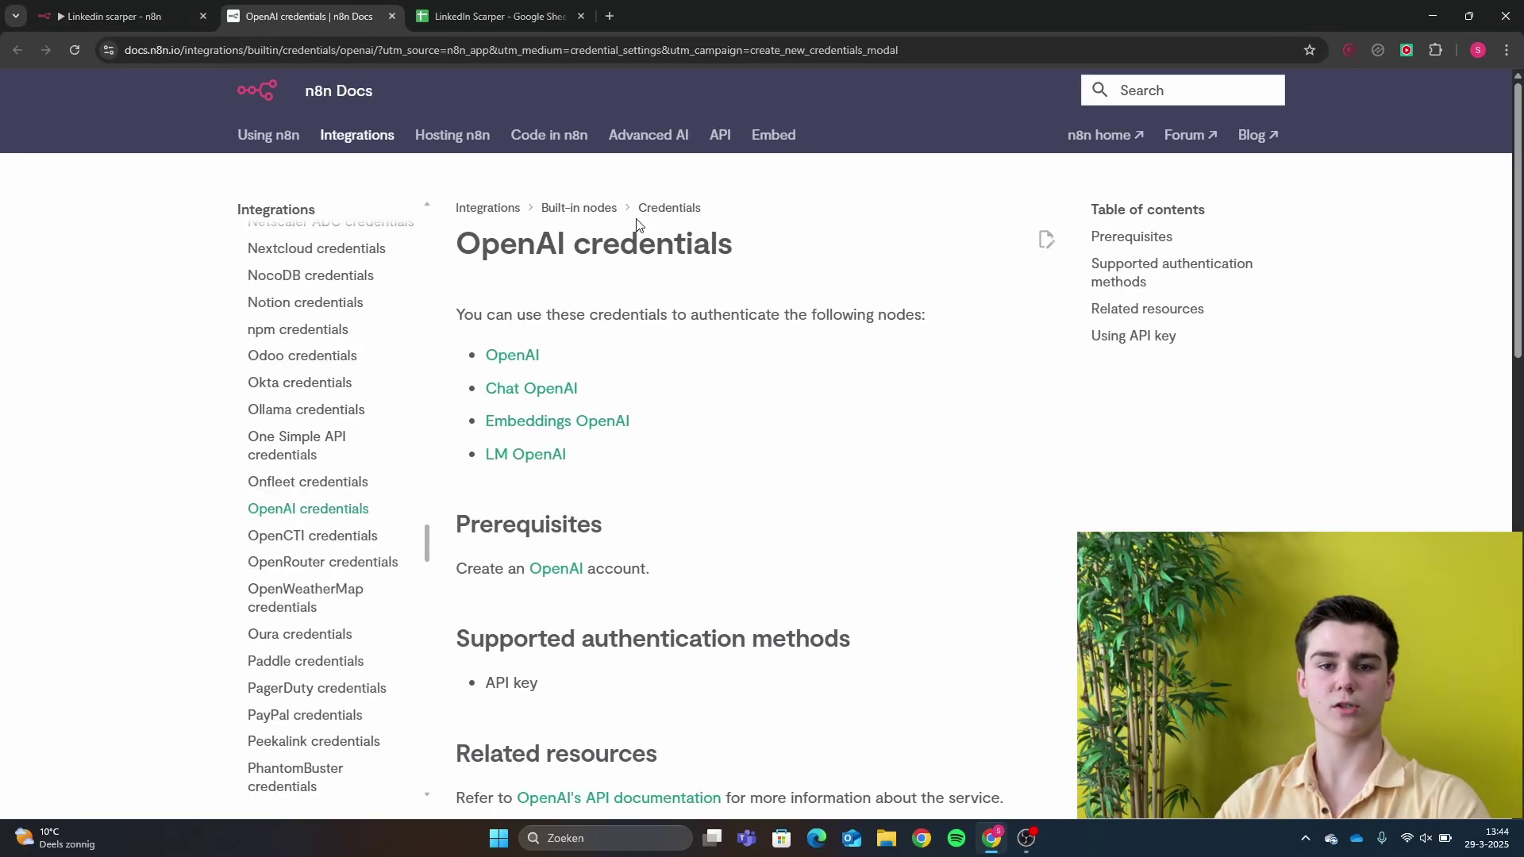
{"action": "left_click", "coordinate": [392, 16]}
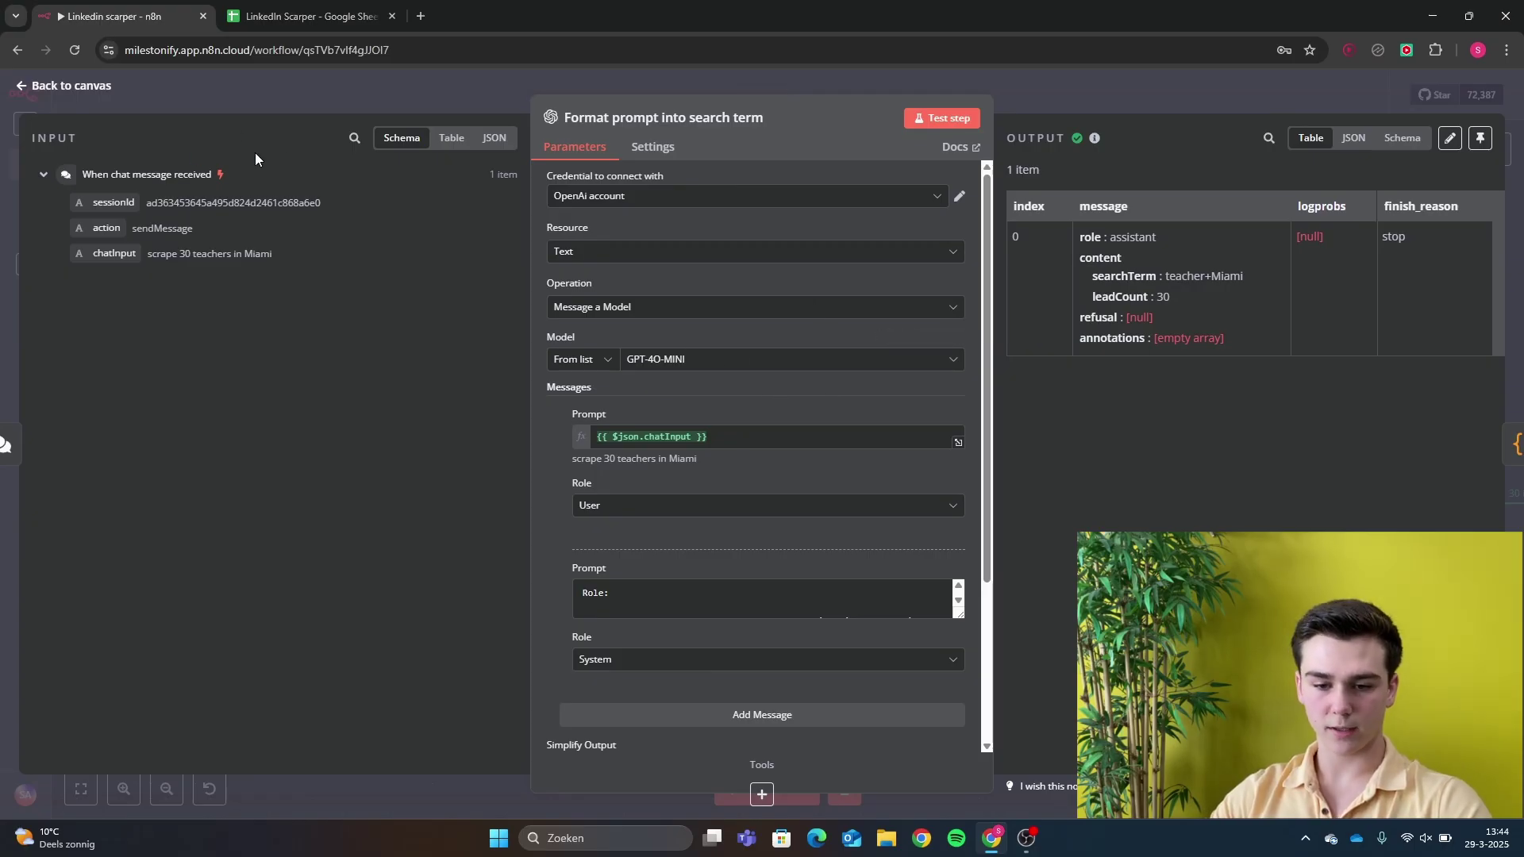
Review the chatInput field and the full system prompt of the "Format prompt into search term" node, and return to the canvas
{"action": "left_click_drag", "start_coordinate": [106, 256], "coordinate": [310, 265]}
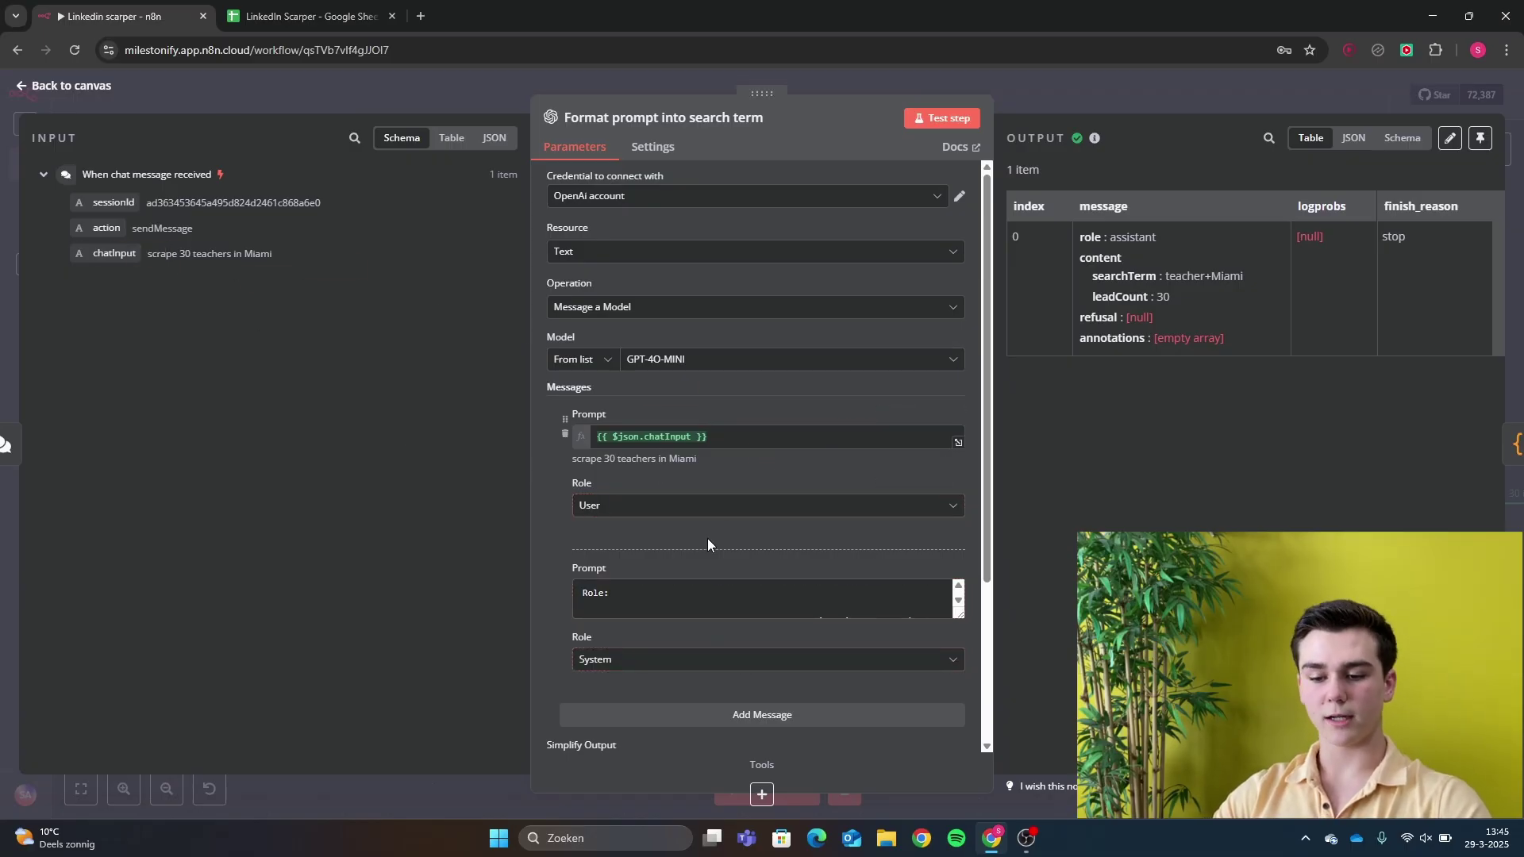
{"action": "scroll", "coordinate": [707, 539], "scroll_direction": "down", "scroll_amount": 4}
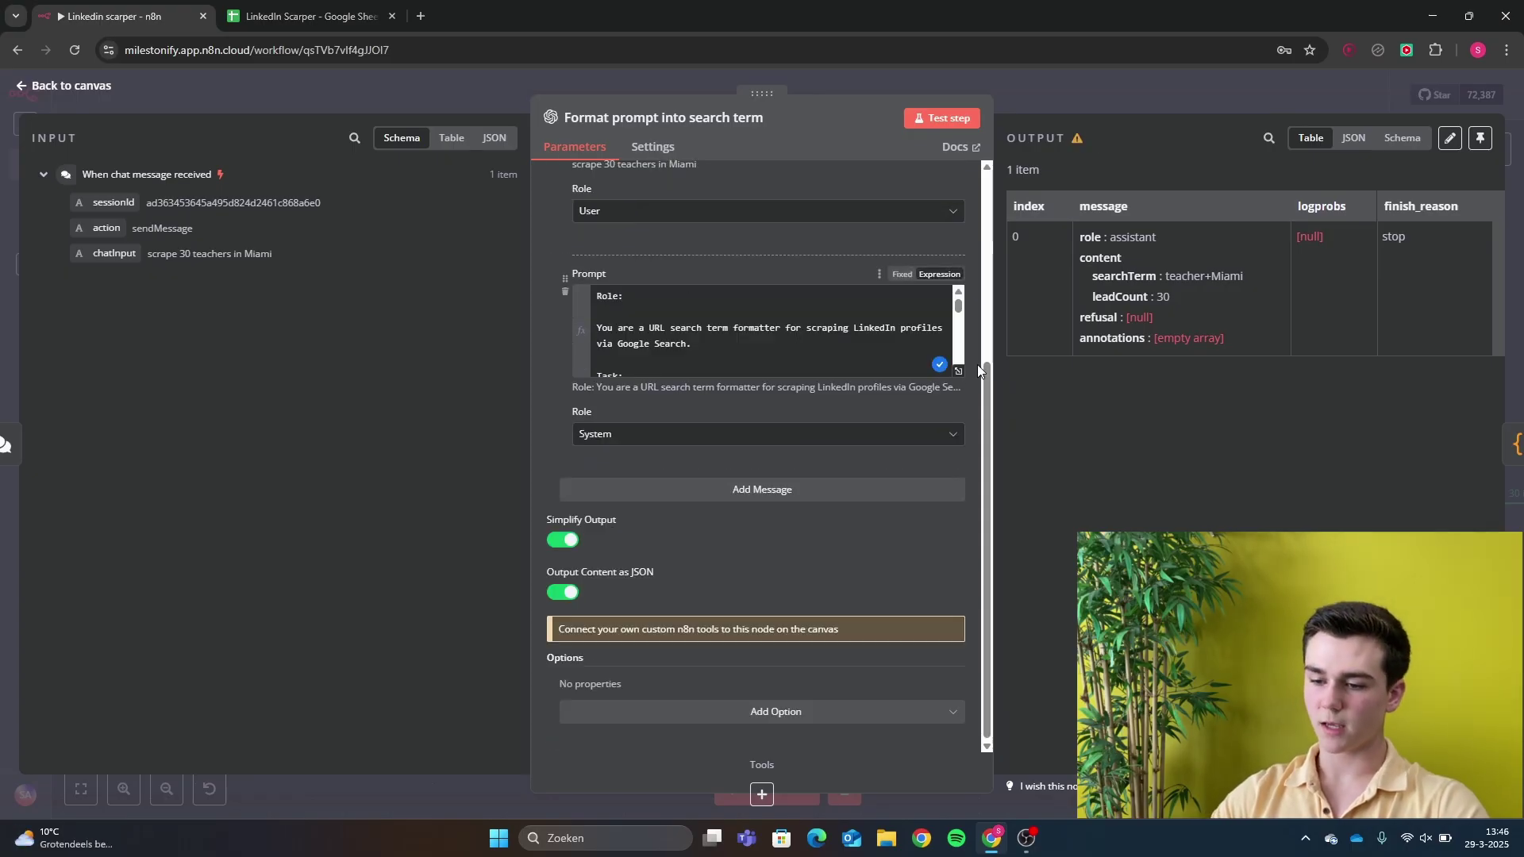
{"action": "left_click", "coordinate": [958, 370]}
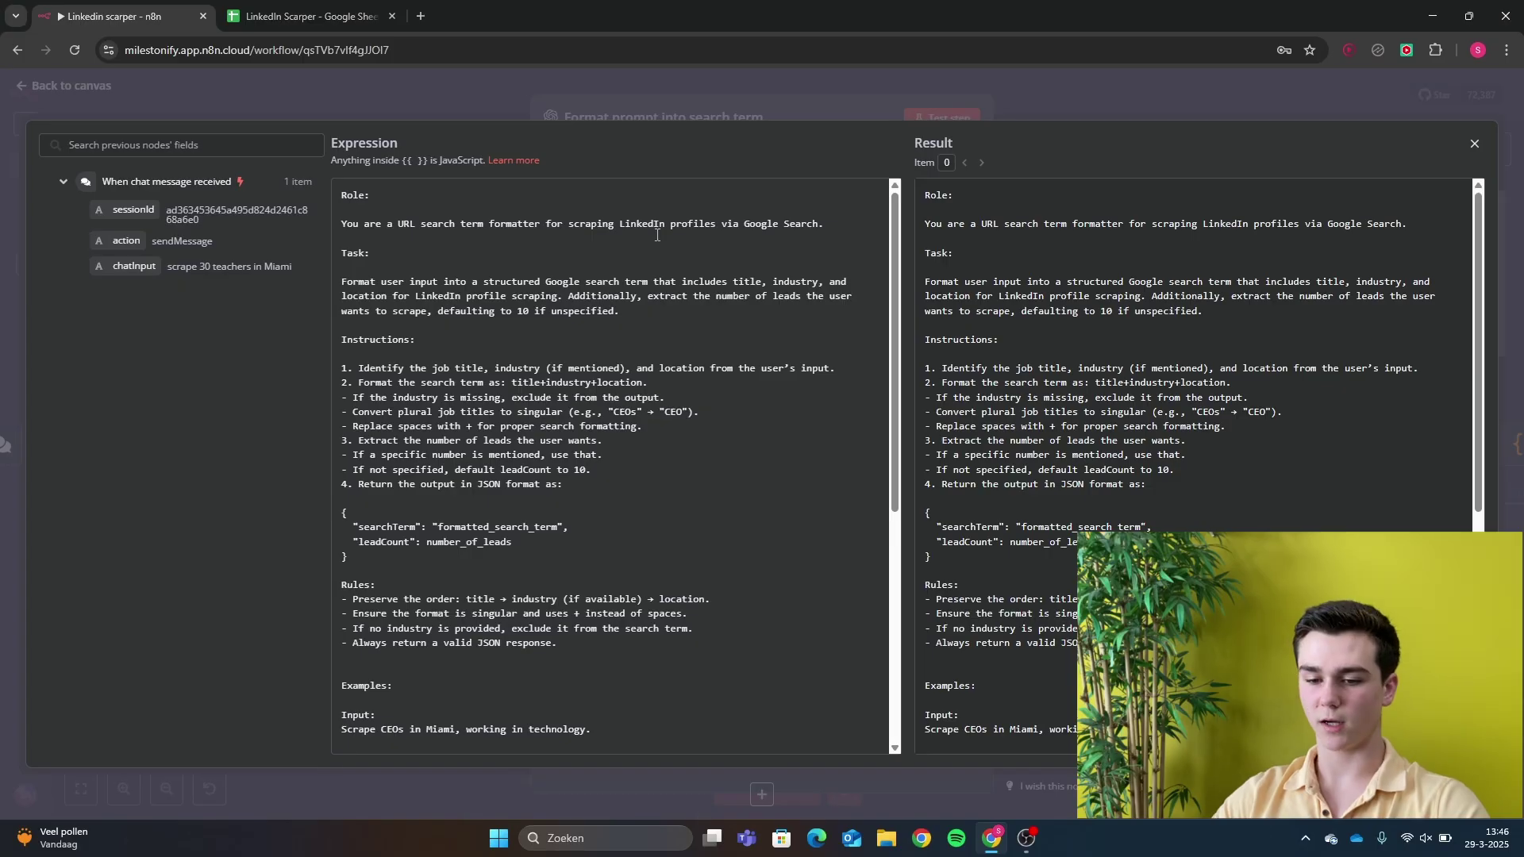
{"action": "scroll", "coordinate": [607, 404], "scroll_direction": "down", "scroll_amount": 2}
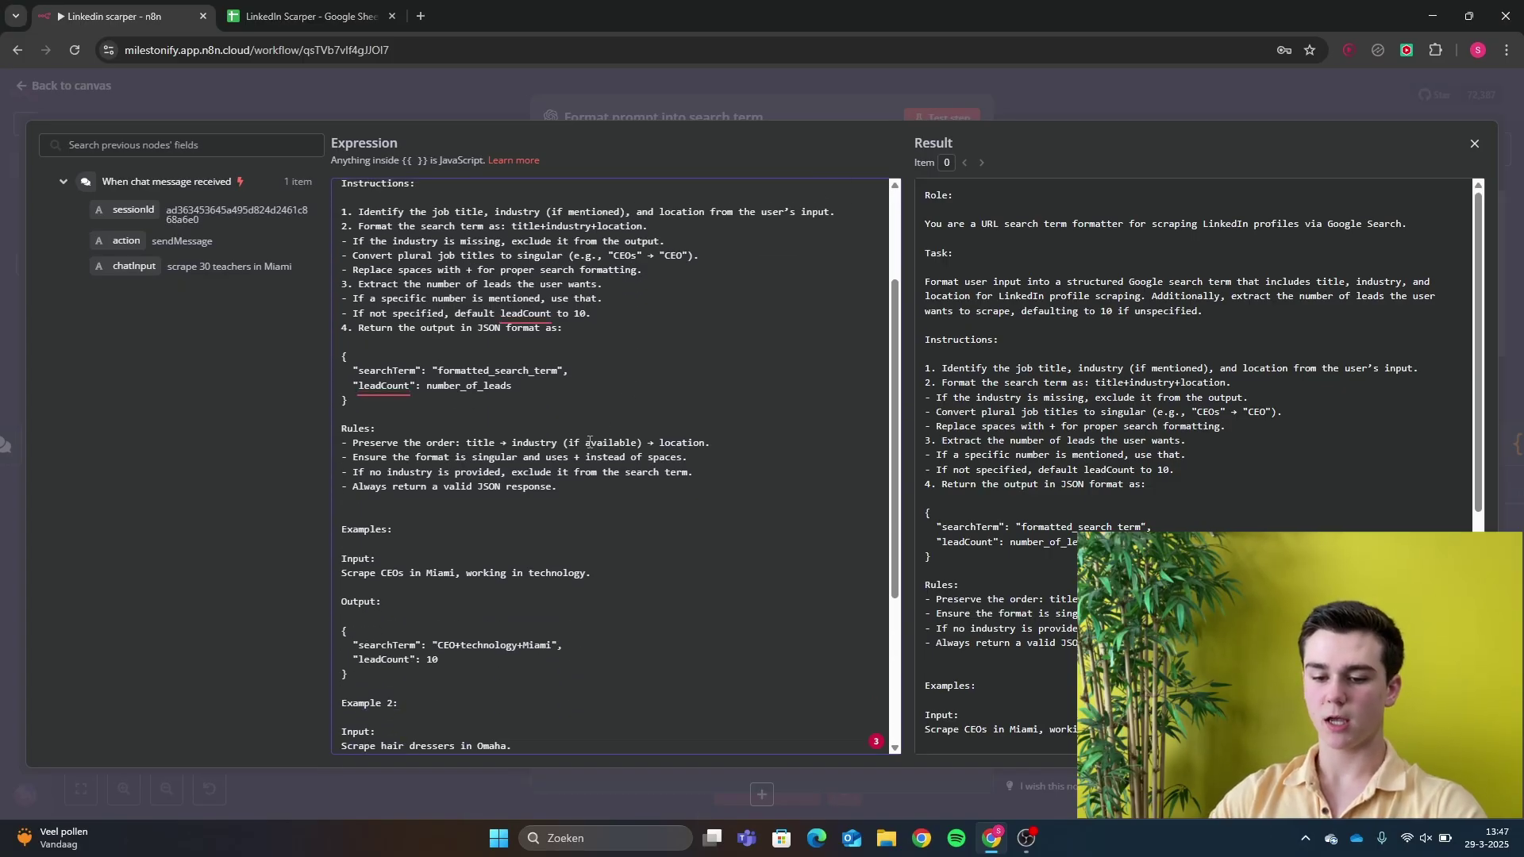
{"action": "scroll", "coordinate": [540, 476], "scroll_direction": "down", "scroll_amount": 1}
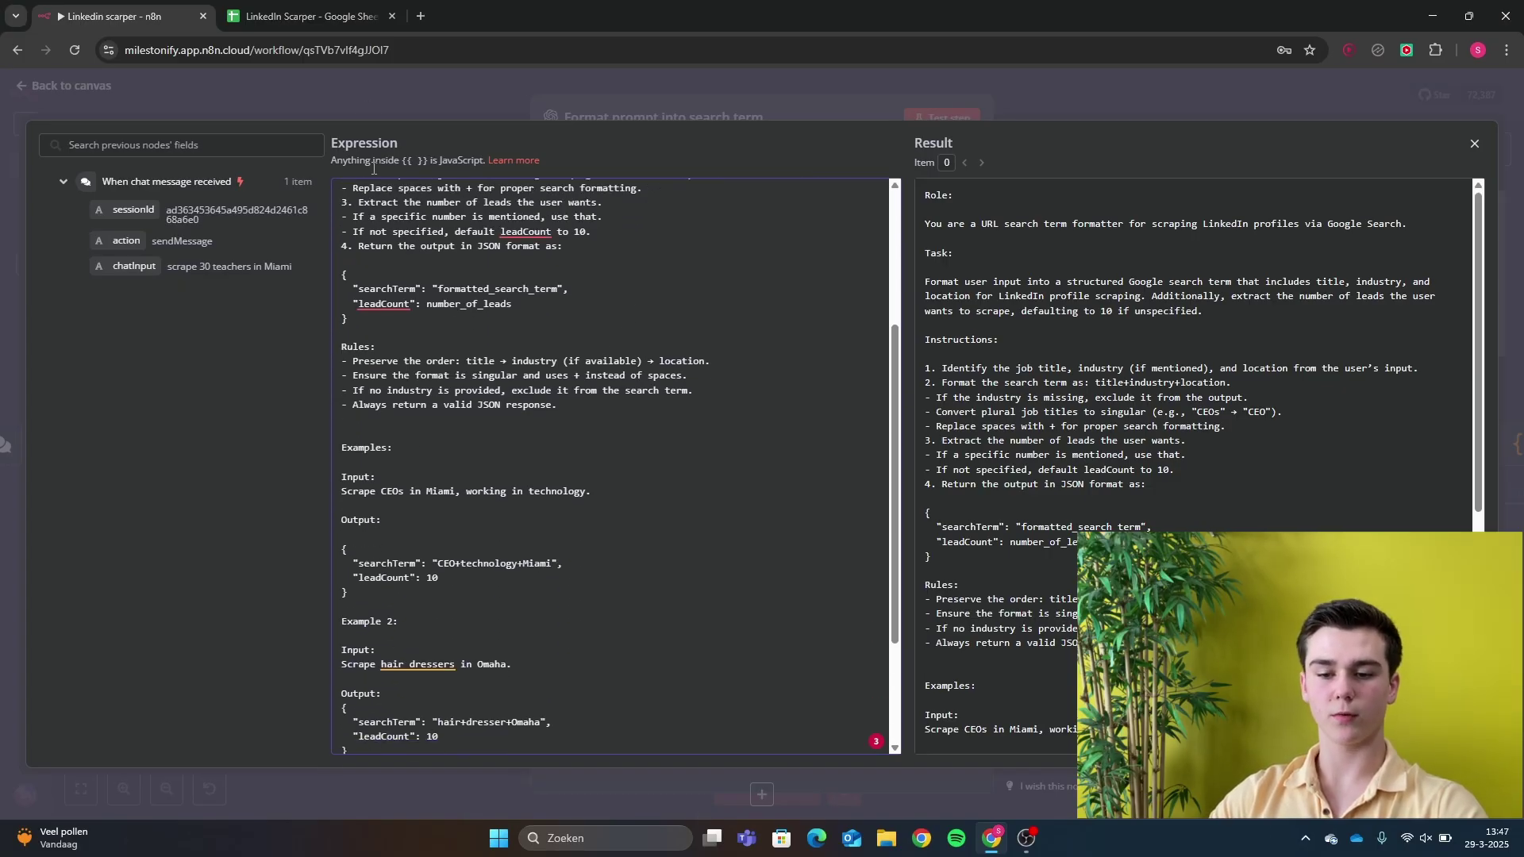
{"action": "left_click", "coordinate": [403, 85]}
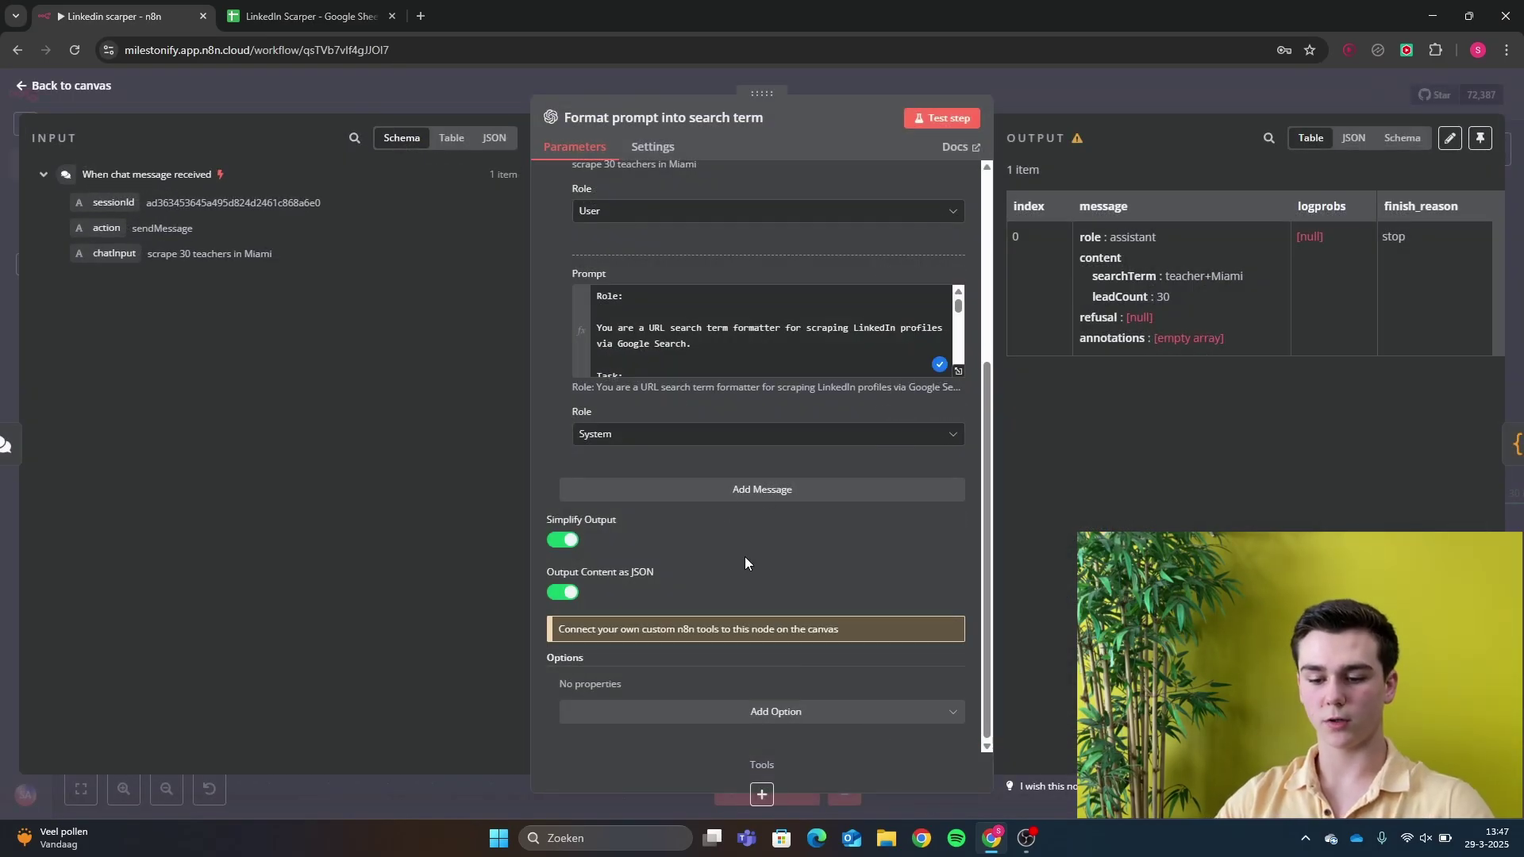
{"action": "key", "text": "Escape"}
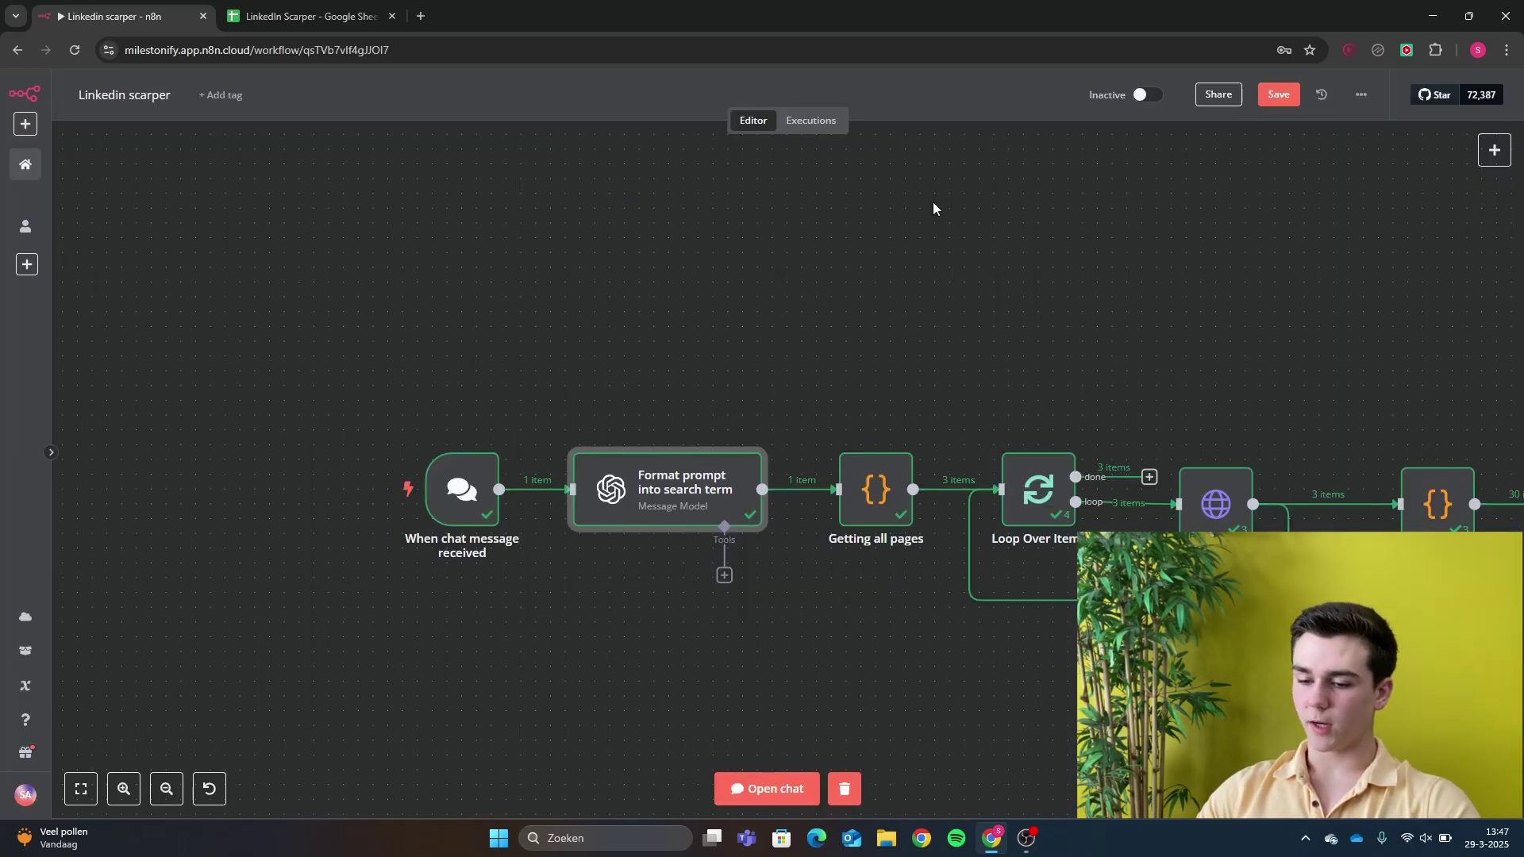
Examine the JavaScript of the "Getting all pages" code node in the enlarged editor
{"action": "left_click", "coordinate": [878, 490]}
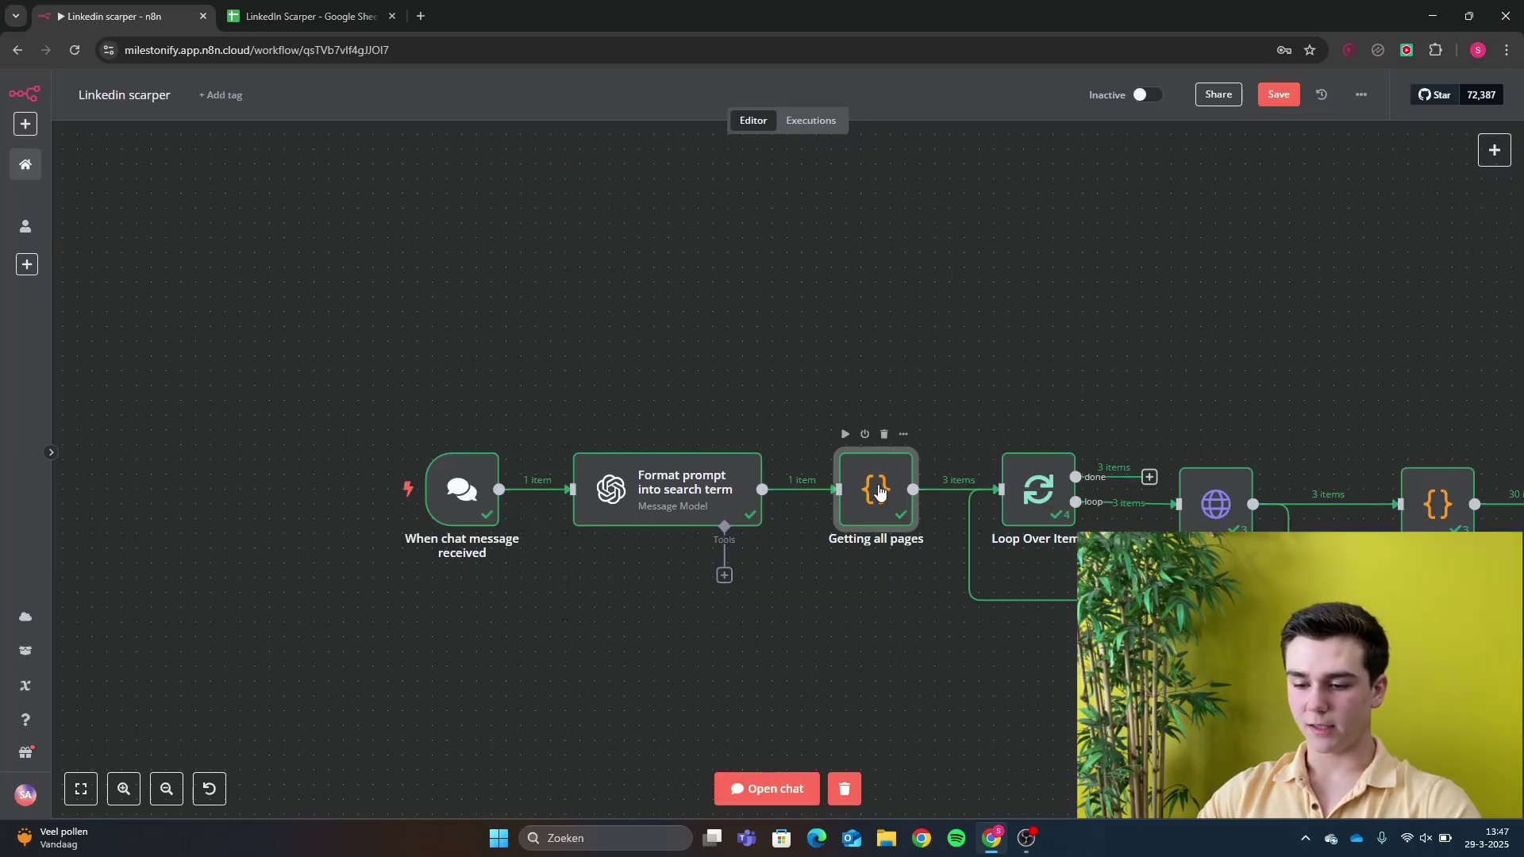
{"action": "double_click", "coordinate": [878, 490]}
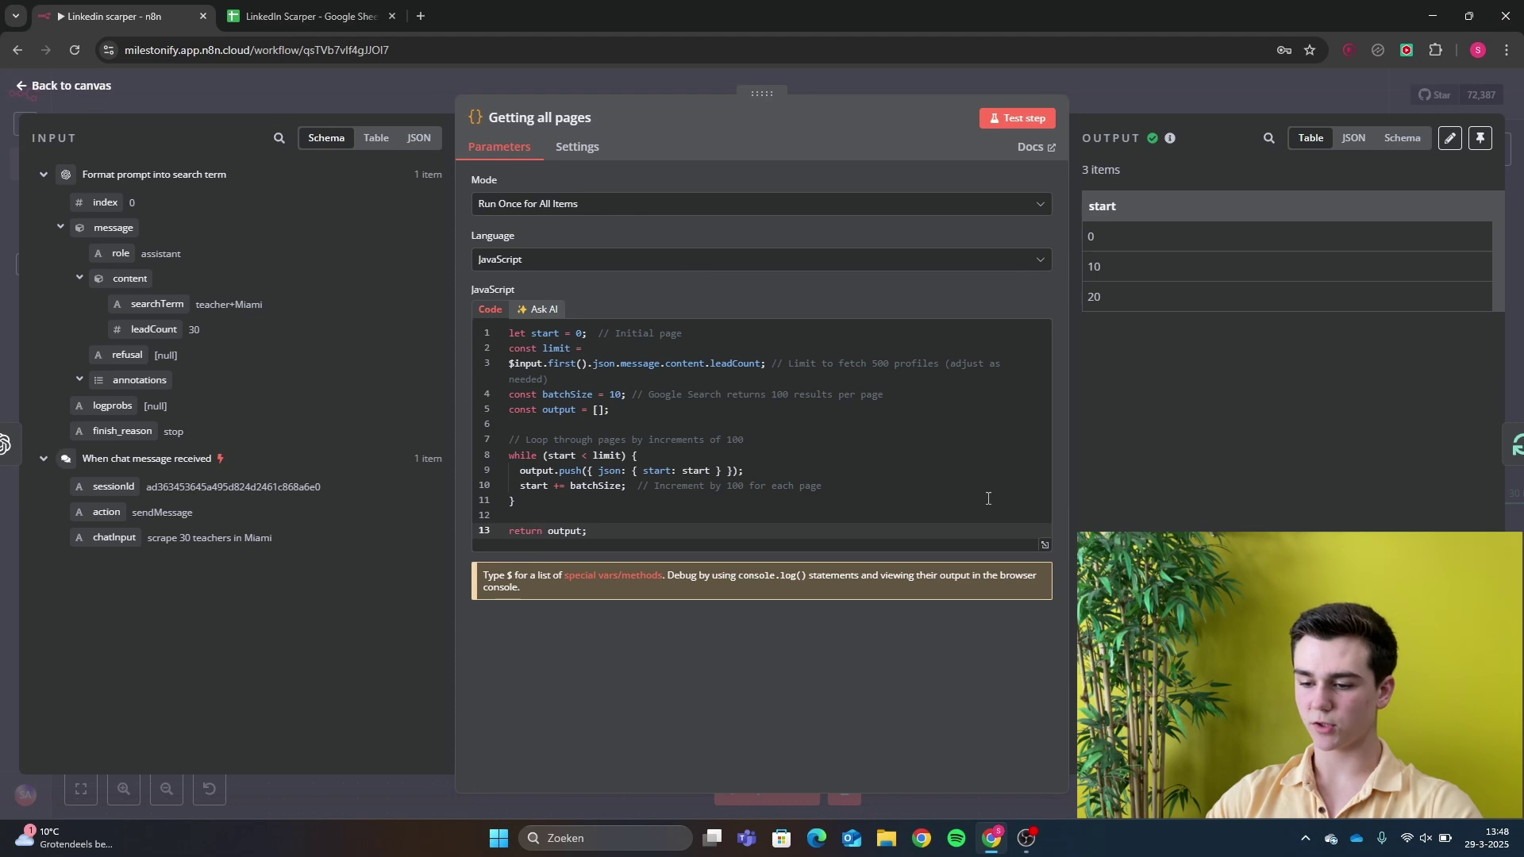
{"action": "left_click", "coordinate": [1044, 545]}
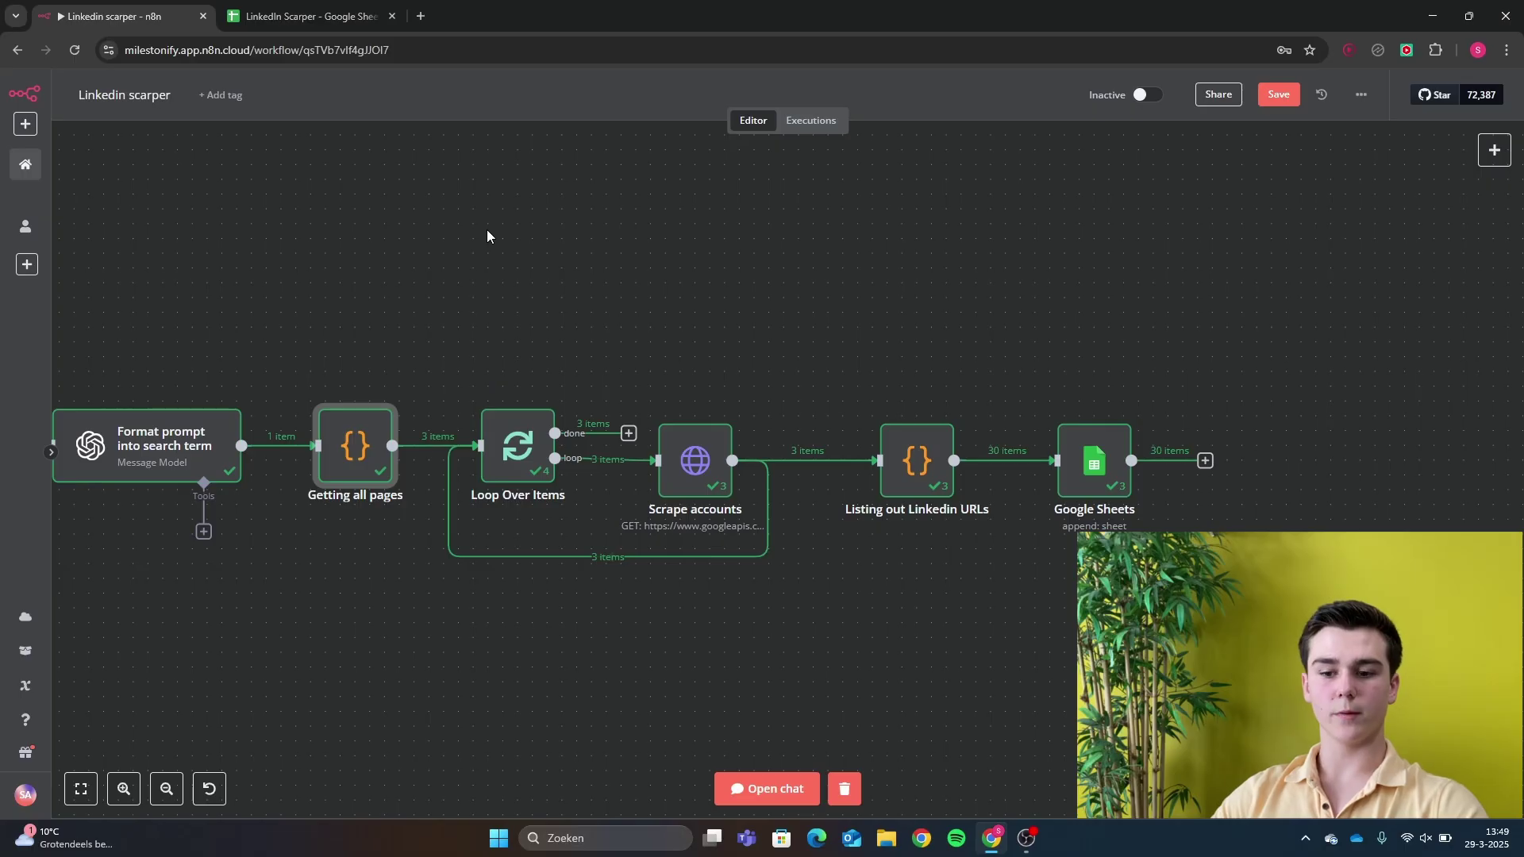
Inspect the settings of the "Loop Over Items" node and the "Scrape accounts" request node
{"action": "left_click", "coordinate": [526, 446]}
{"action": "double_click", "coordinate": [525, 446]}
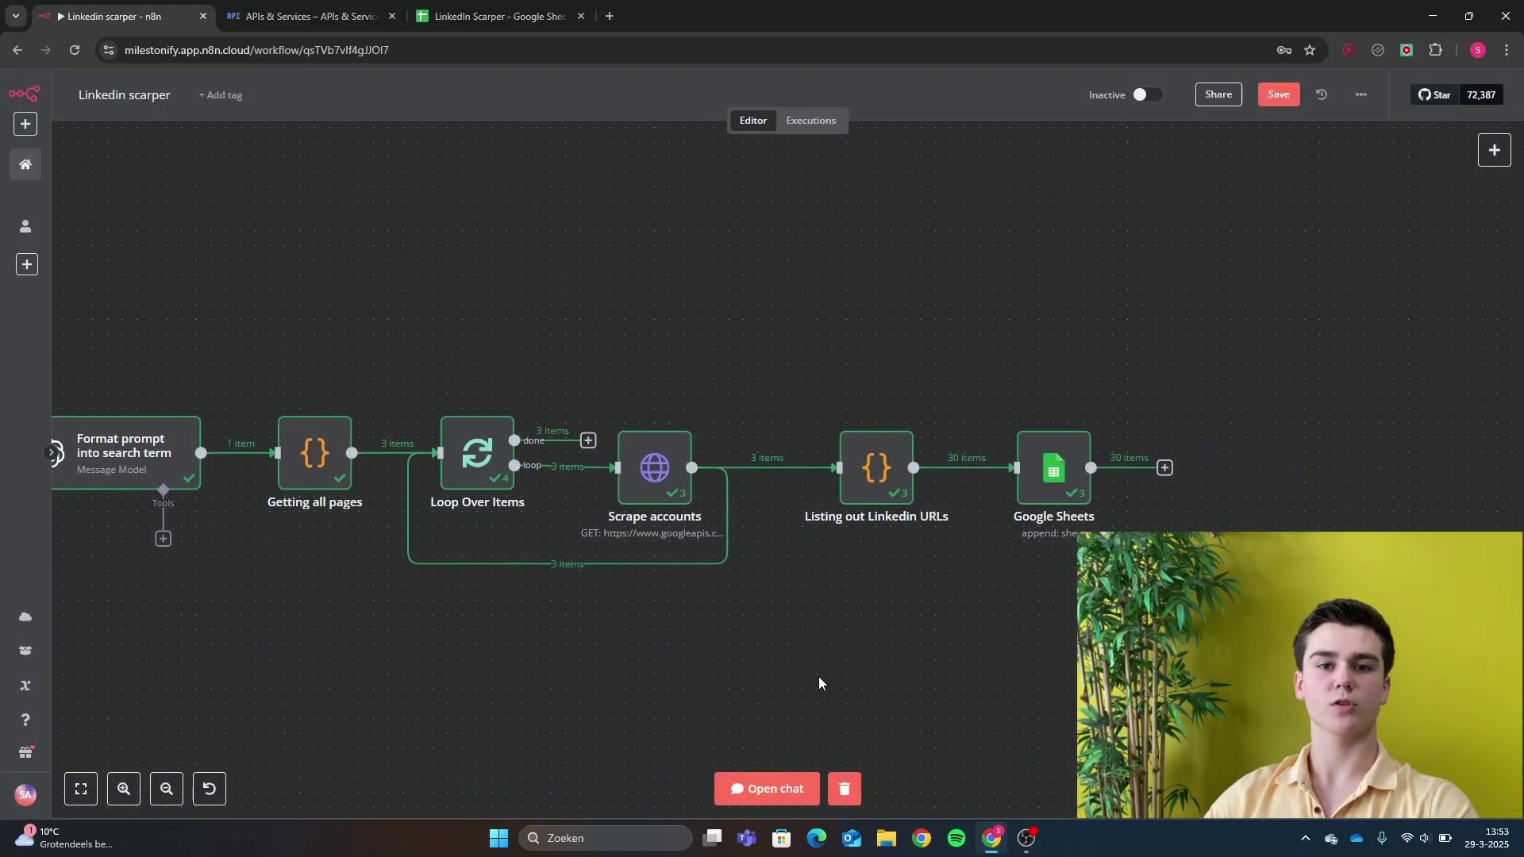
{"action": "double_click", "coordinate": [655, 468]}
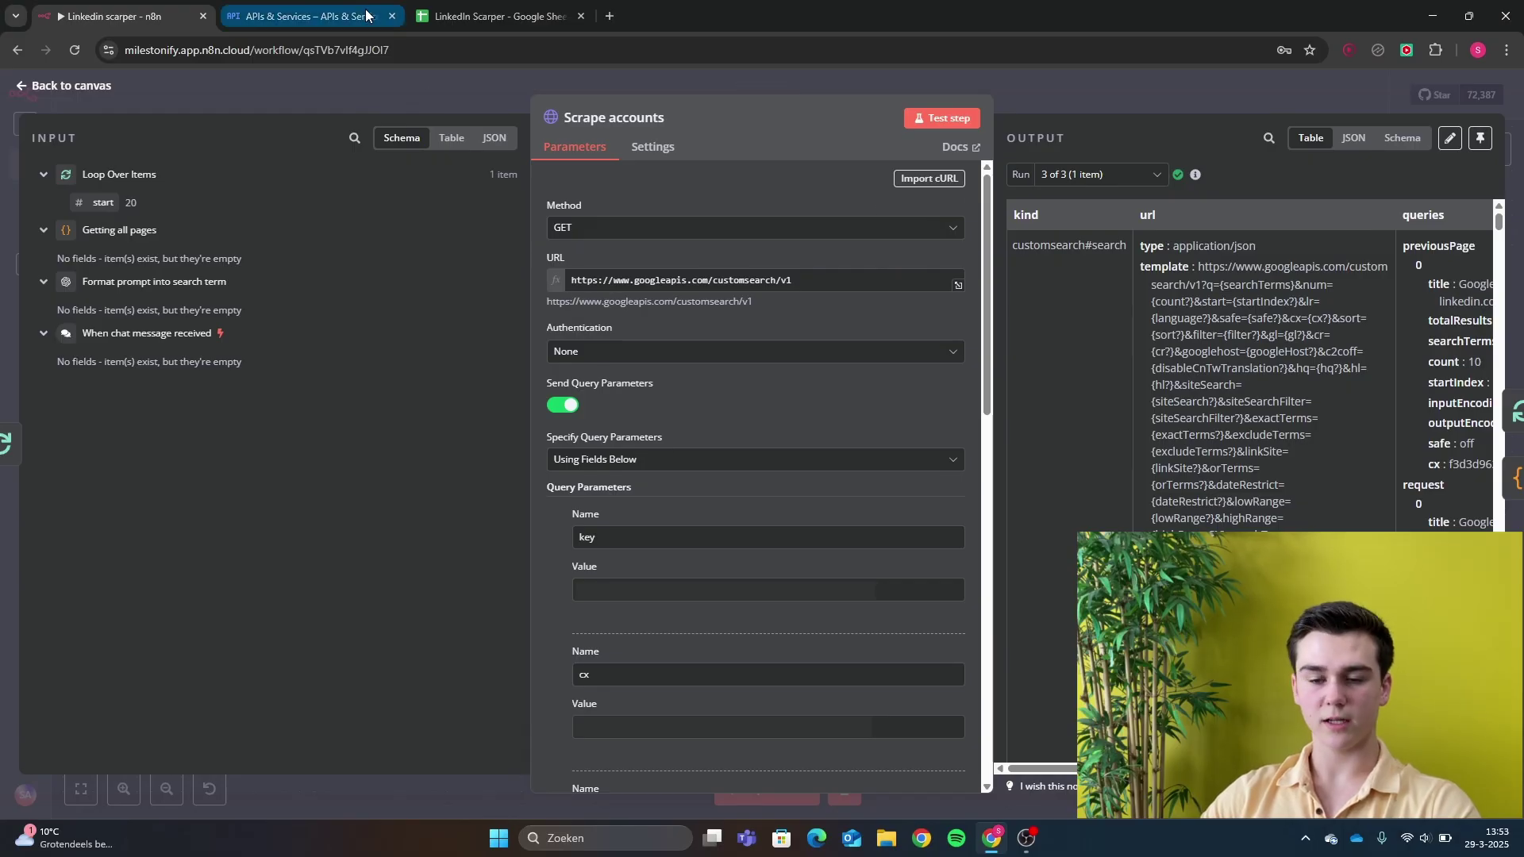
Switch to Google Cloud, search the API Library for "custom search api", and open the Custom Search API
{"action": "left_click", "coordinate": [325, 15]}
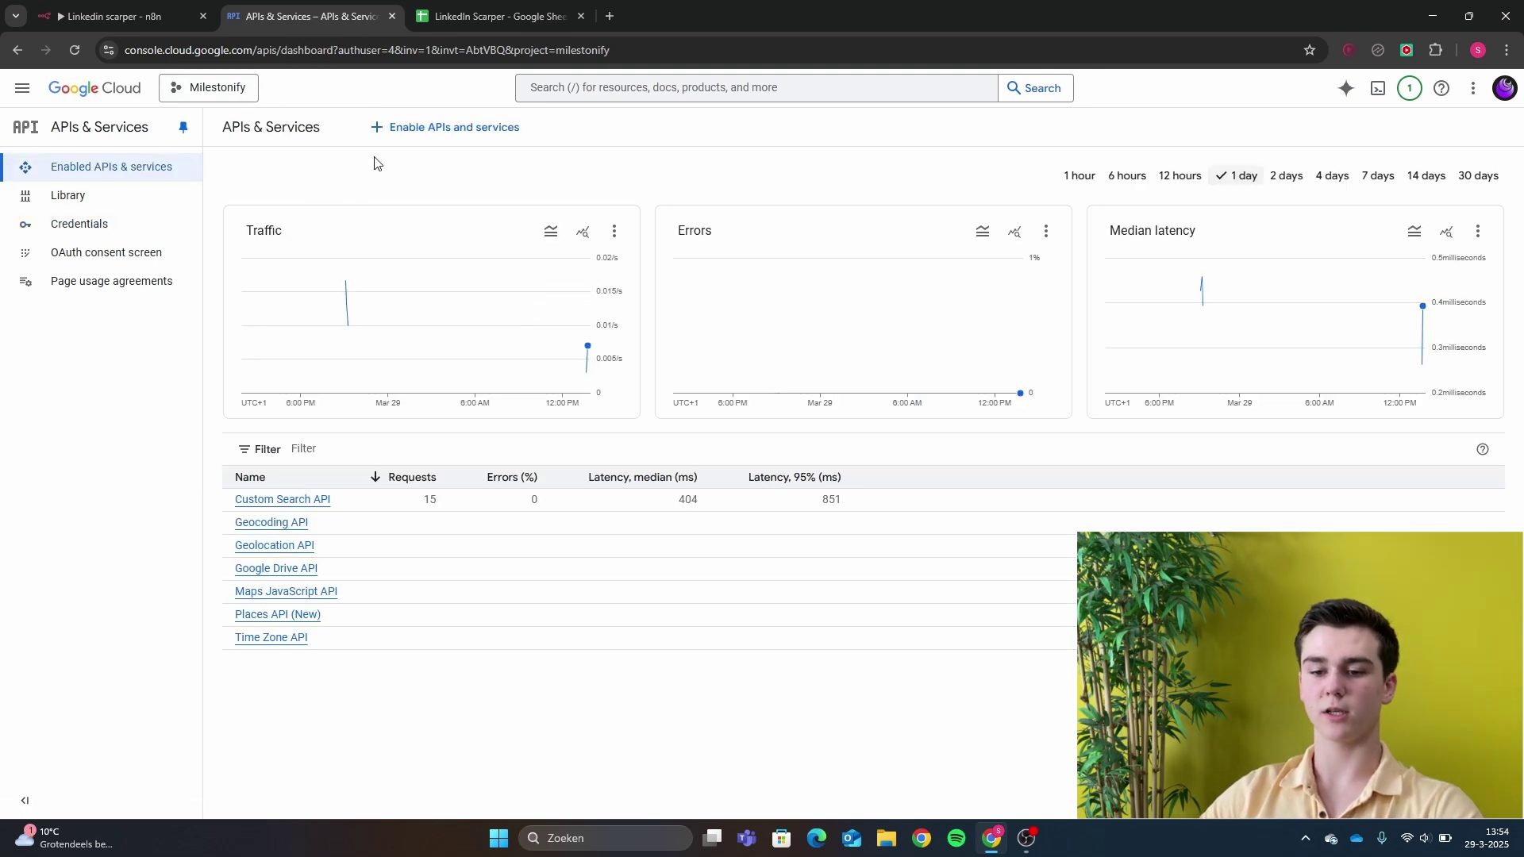
{"action": "left_click", "coordinate": [445, 129]}
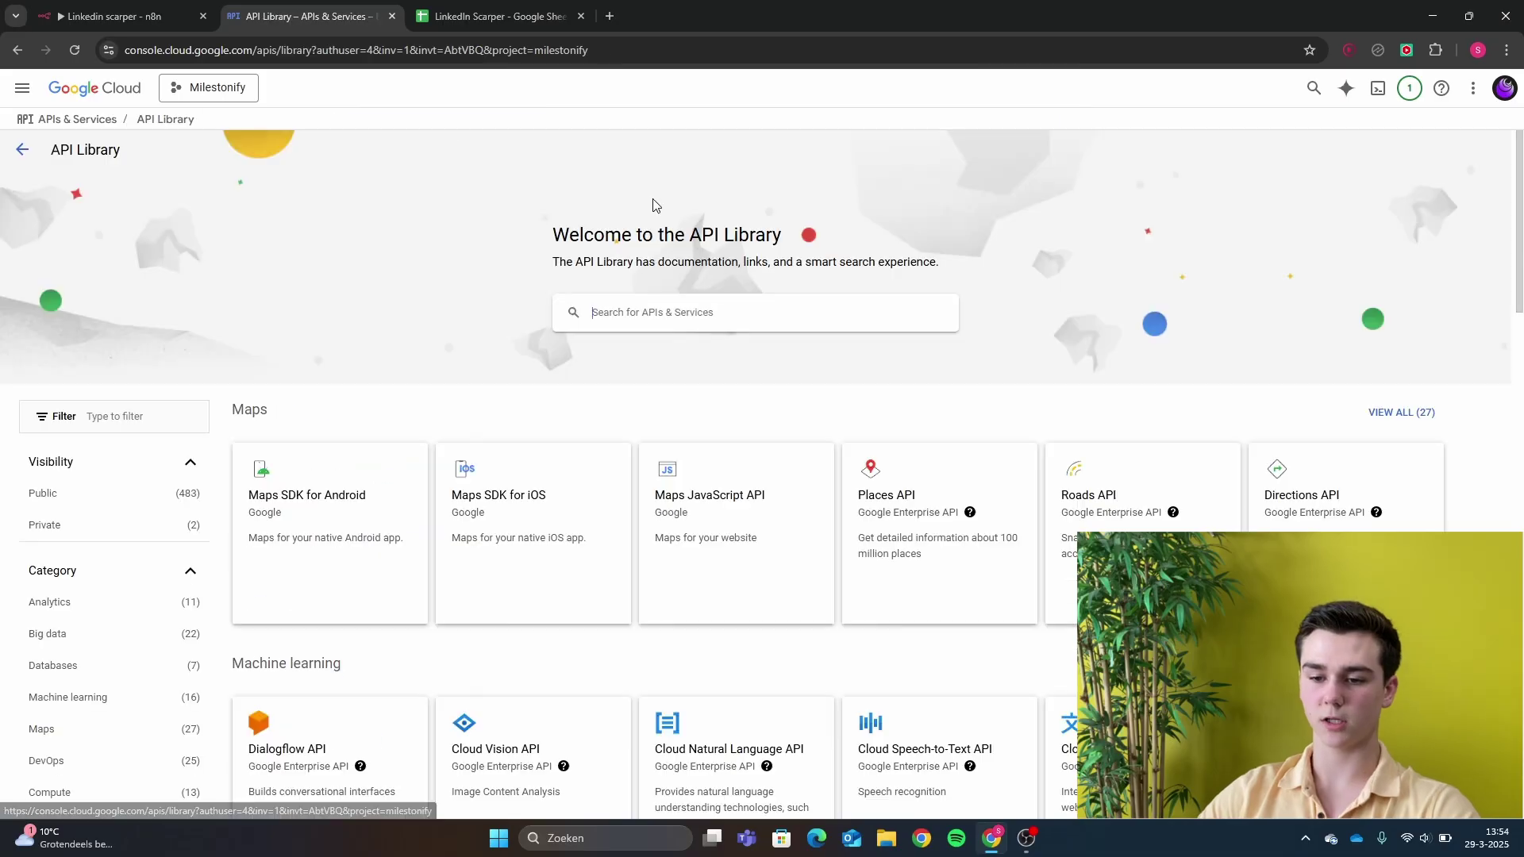
{"action": "type", "text": "cus"}
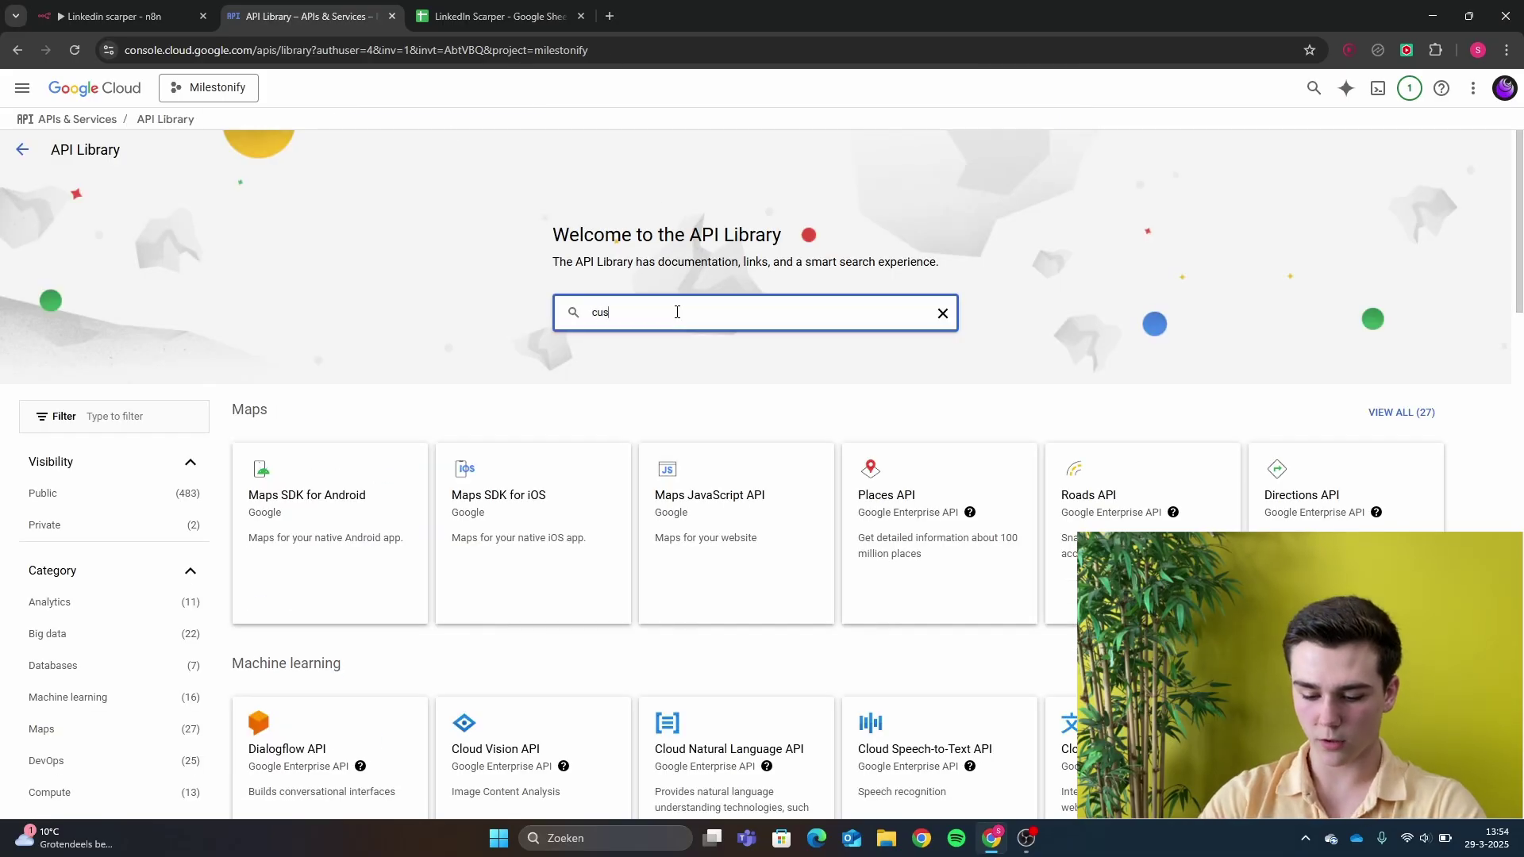
{"action": "type", "text": "tom"}
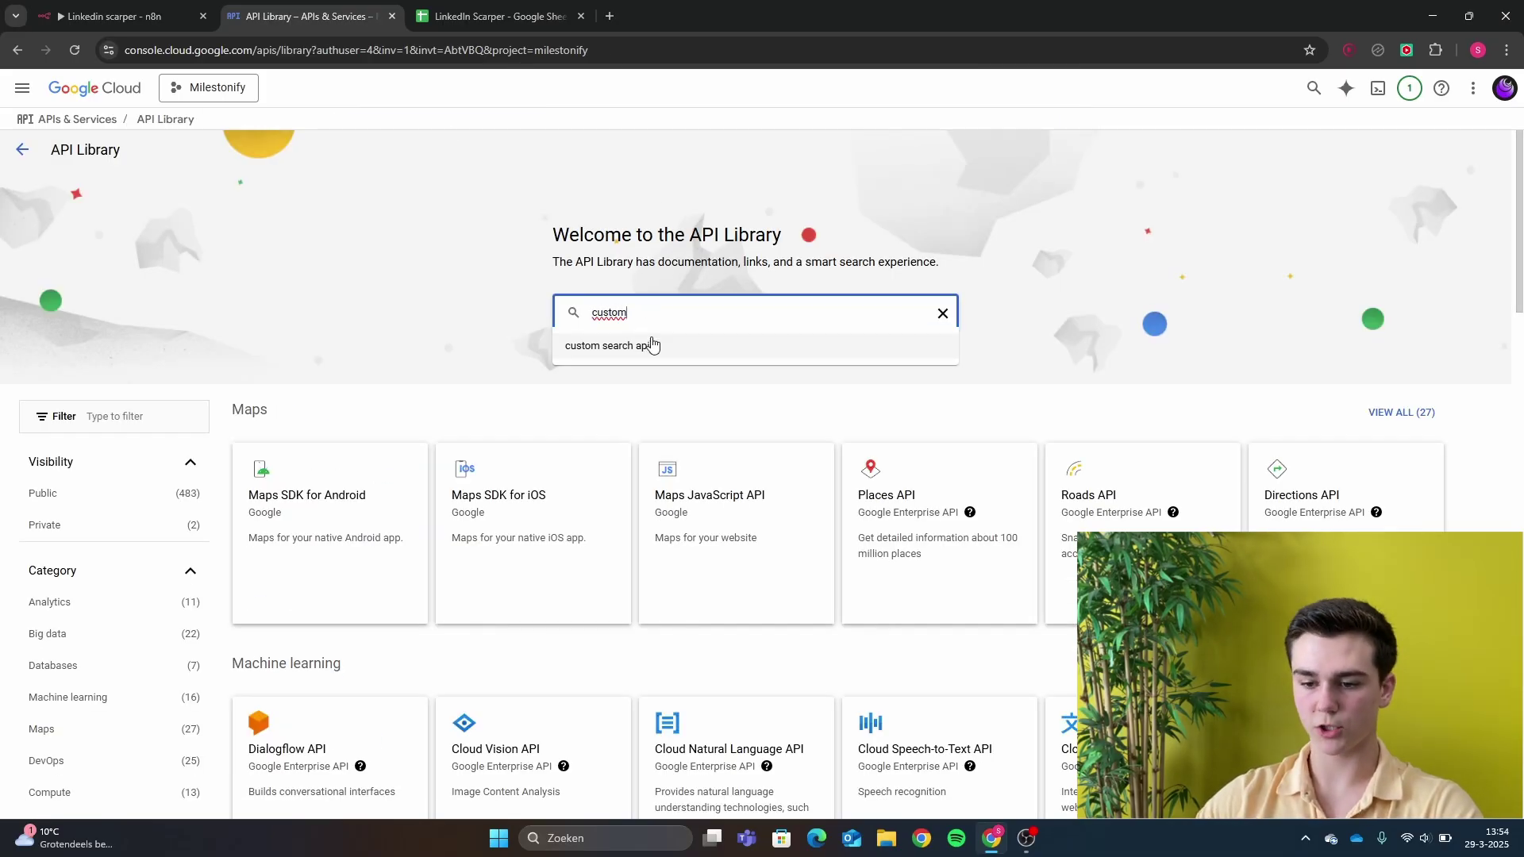
{"action": "left_click", "coordinate": [650, 344]}
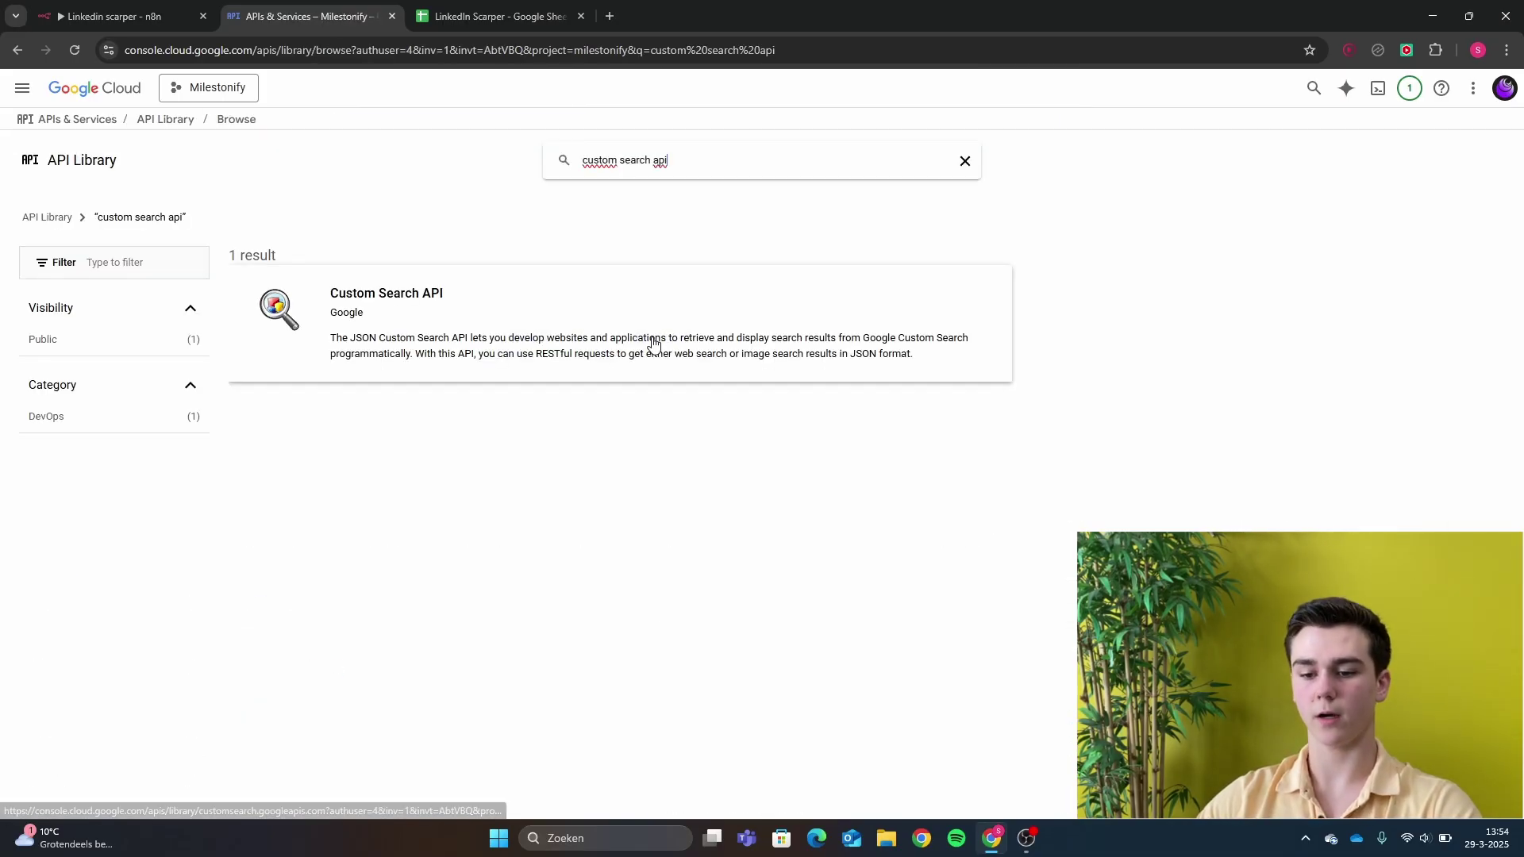
{"action": "left_click", "coordinate": [460, 351]}
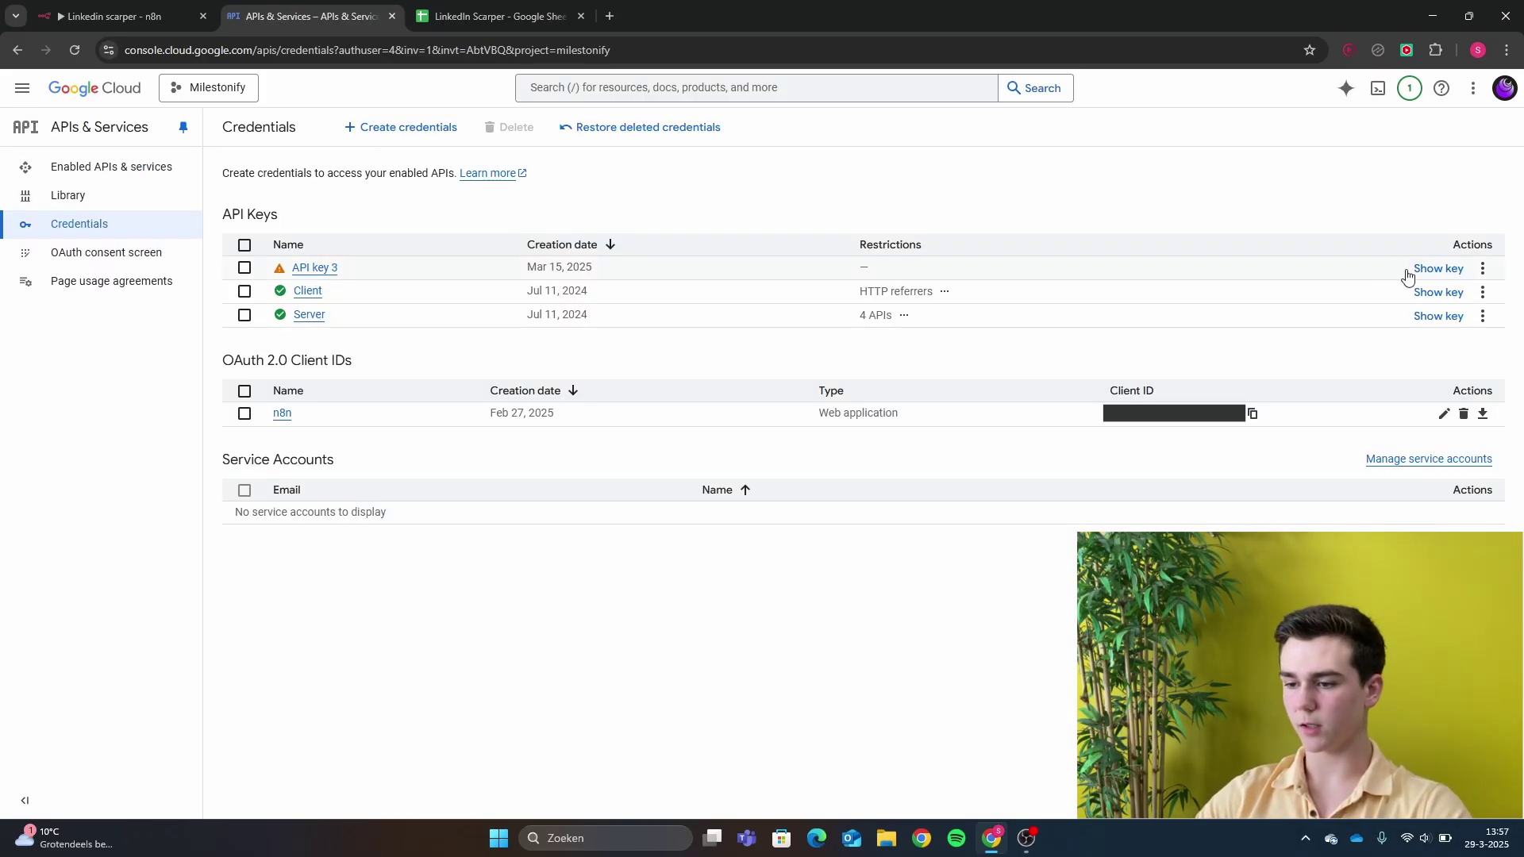
Return to the n8n workflow and review the key and cx query parameters of the "Scrape accounts" node
{"action": "left_click", "coordinate": [117, 15]}
{"action": "scroll", "coordinate": [716, 478], "scroll_direction": "up", "scroll_amount": 1}
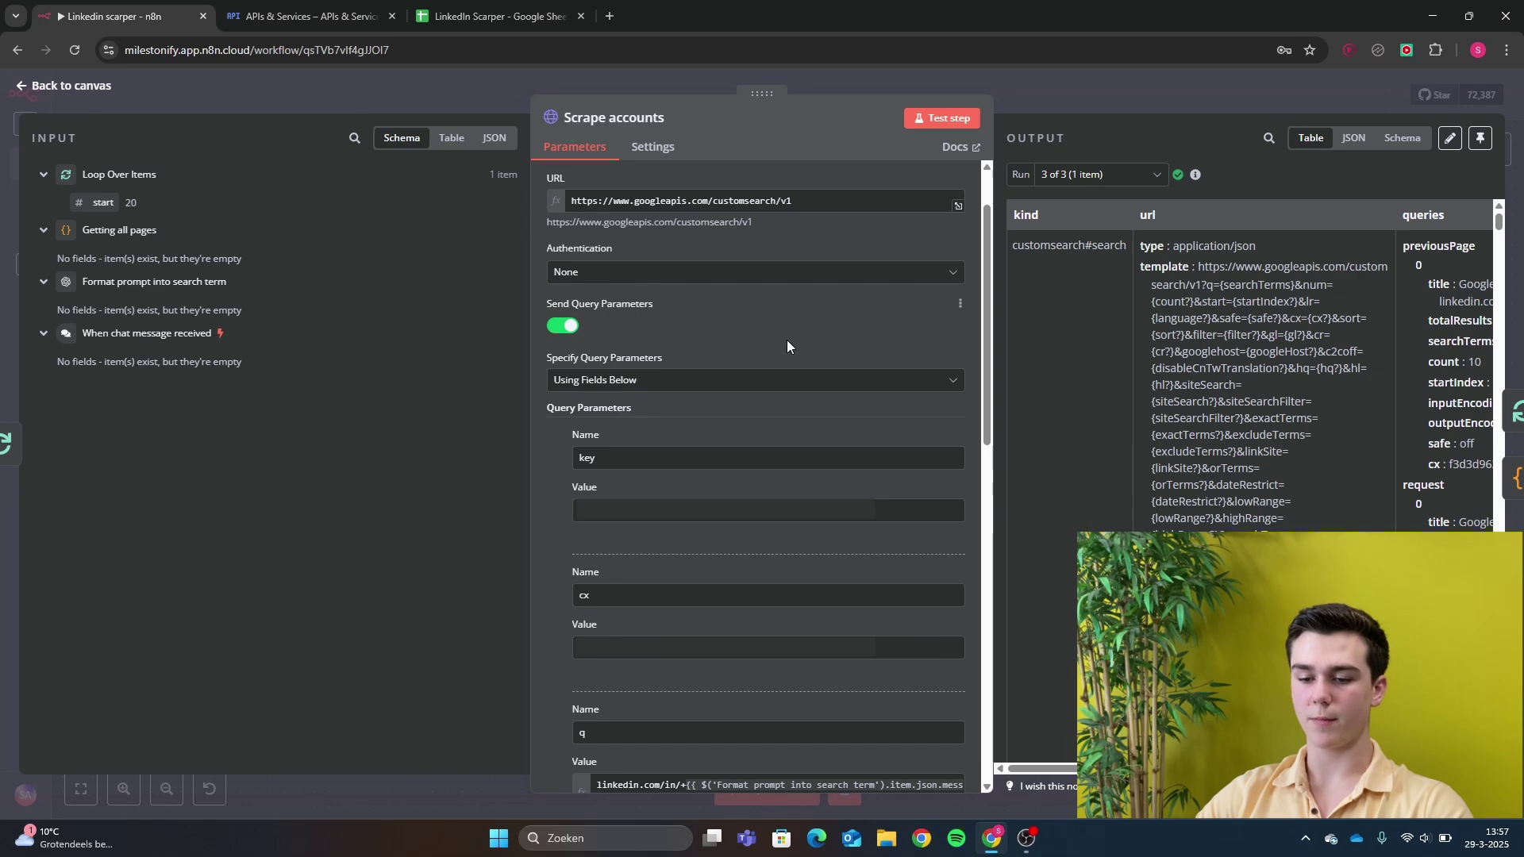
{"action": "scroll", "coordinate": [742, 377], "scroll_direction": "down", "scroll_amount": 1}
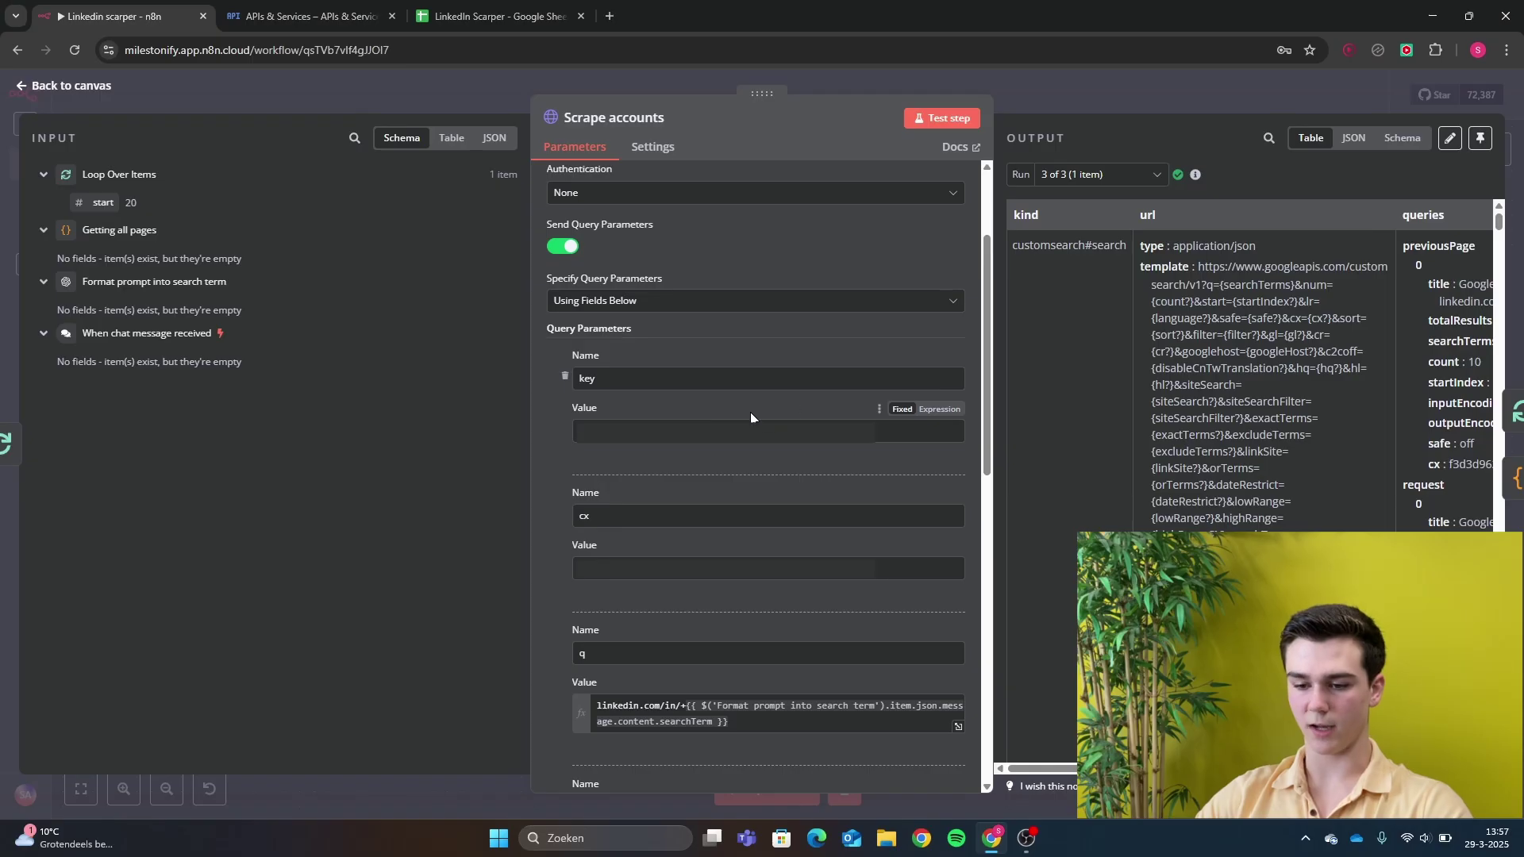
{"action": "scroll", "coordinate": [730, 407], "scroll_direction": "down", "scroll_amount": 1}
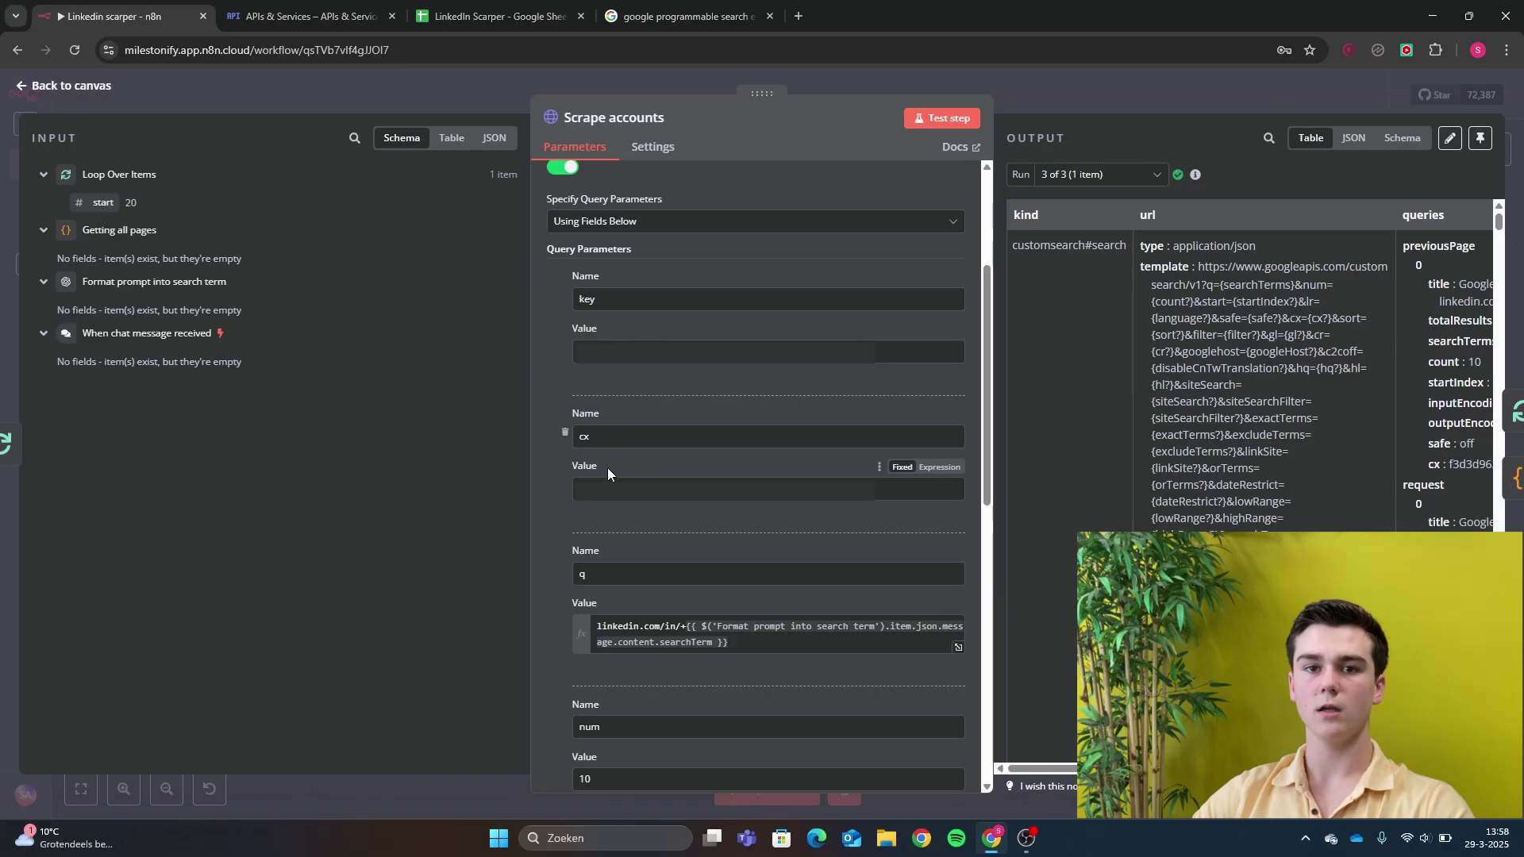
Open the Programmable Search Engine by Google page from the search results, and return to the cx value field of the "Scrape accounts" node
{"action": "left_click", "coordinate": [665, 6]}
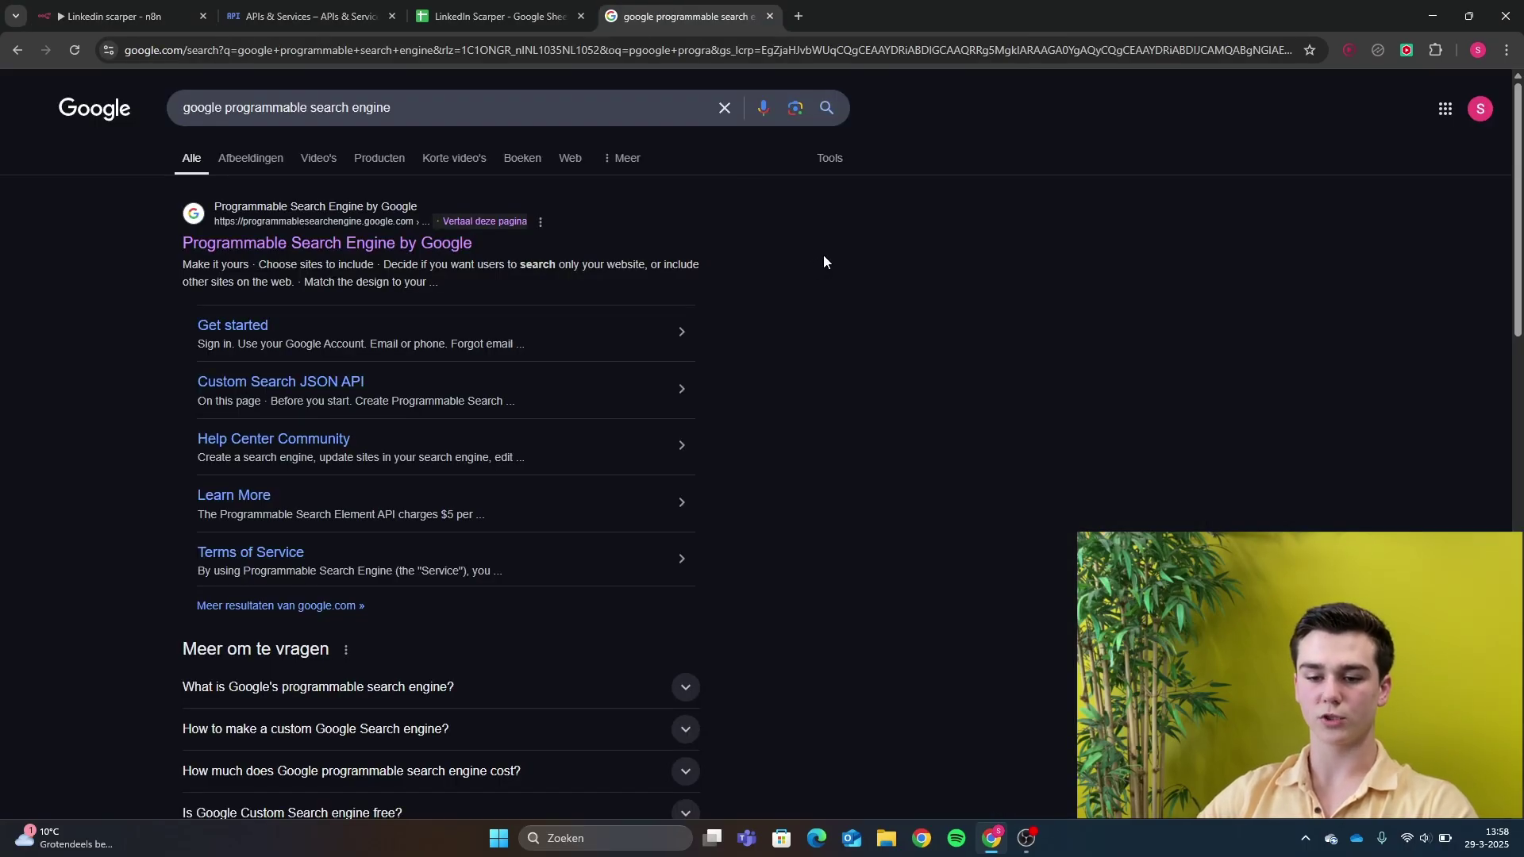
{"action": "left_click", "coordinate": [349, 245]}
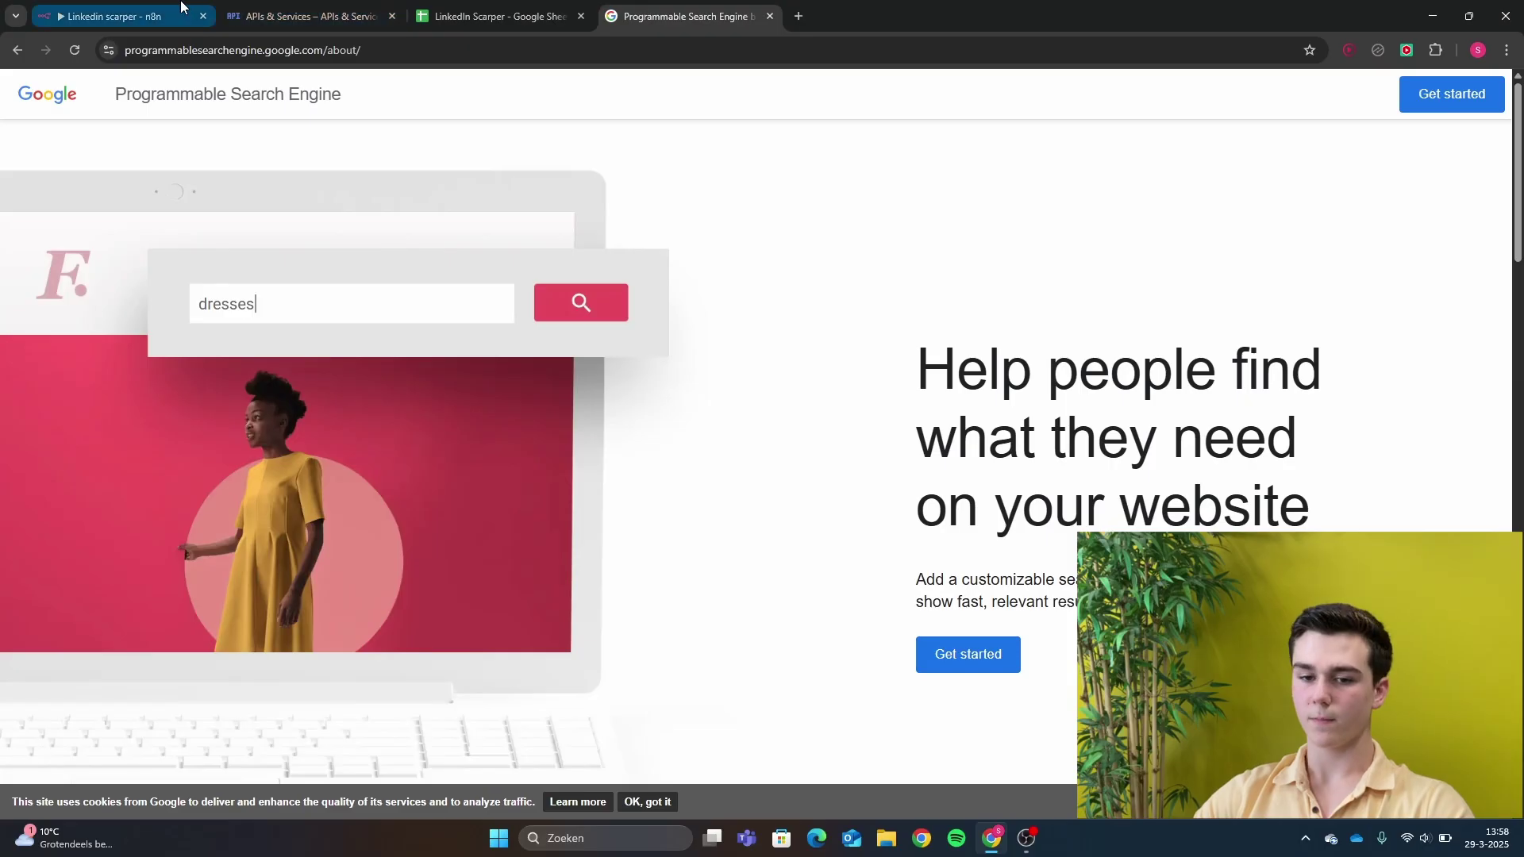
{"action": "left_click", "coordinate": [111, 16]}
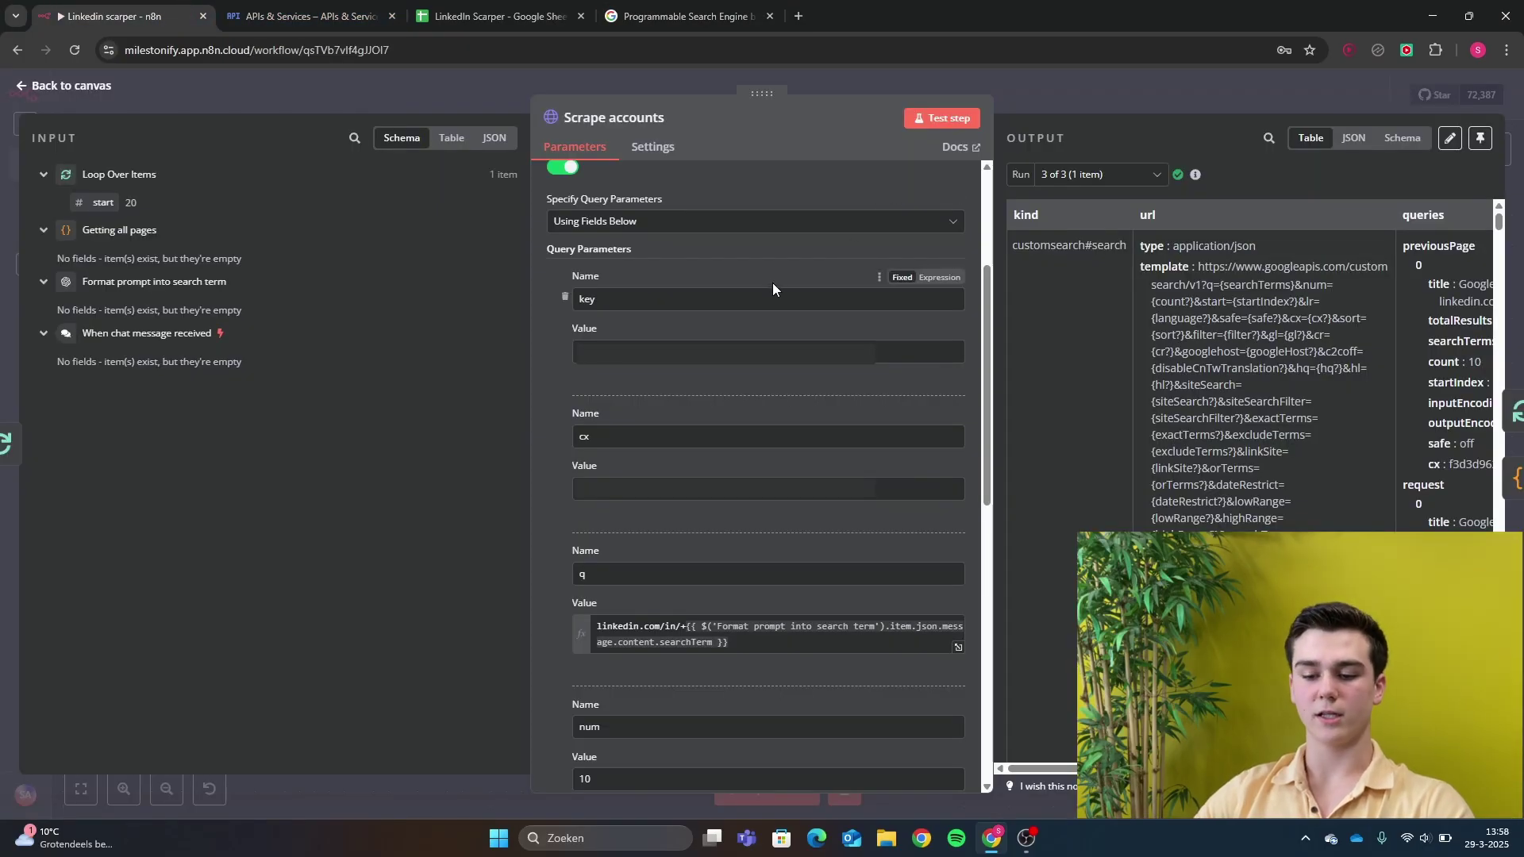
{"action": "left_click", "coordinate": [635, 492]}
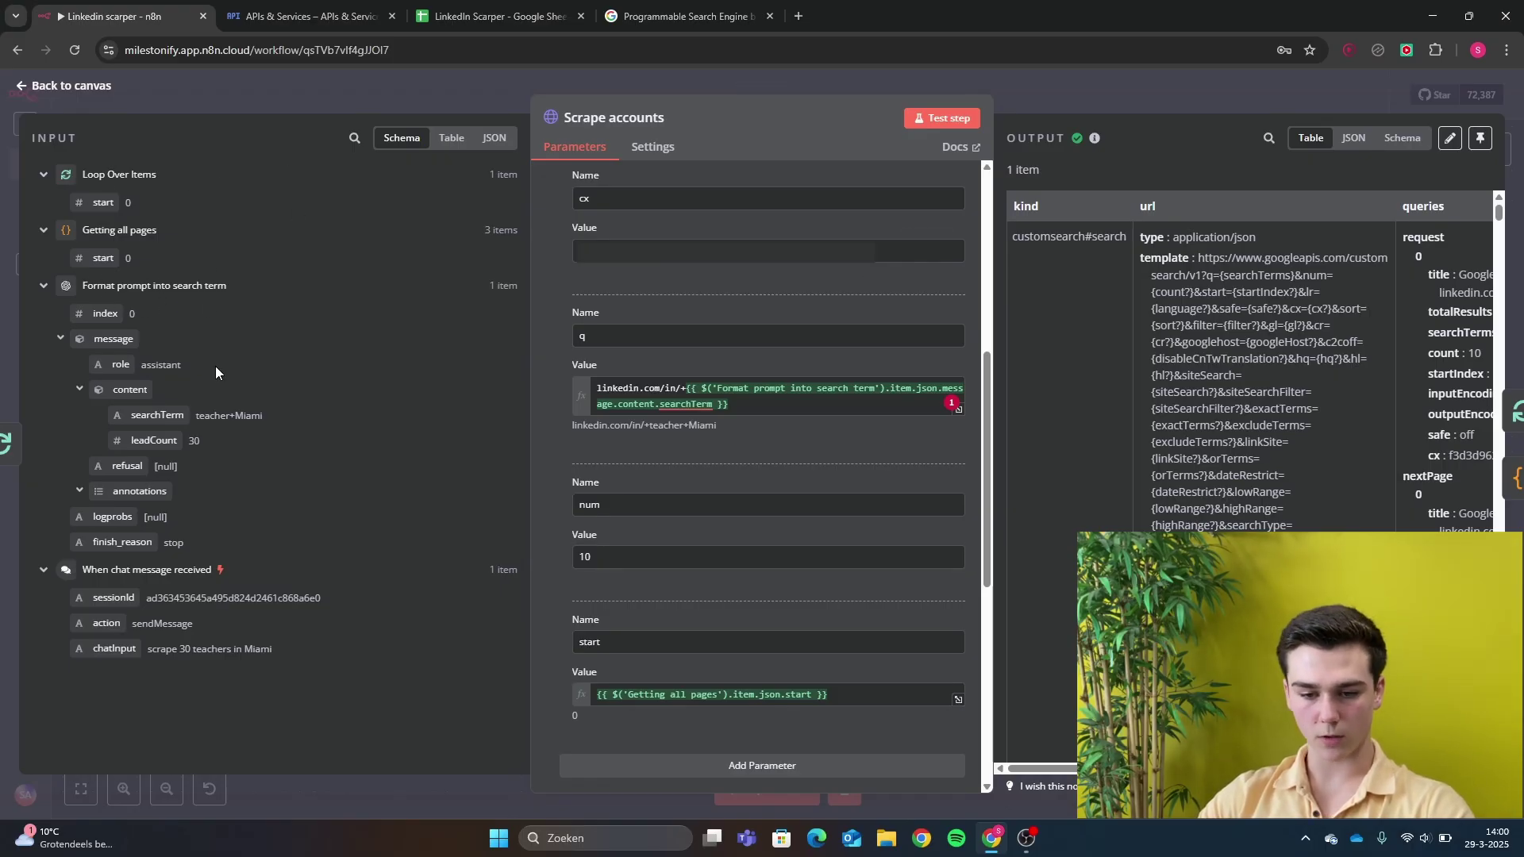
Try mapping searchTerm to the q parameter and the start field of "Getting all pages" to the start parameter
{"action": "left_click_drag", "start_coordinate": [147, 421], "coordinate": [776, 399]}
{"action": "scroll", "coordinate": [836, 265], "scroll_direction": "down", "scroll_amount": 2}
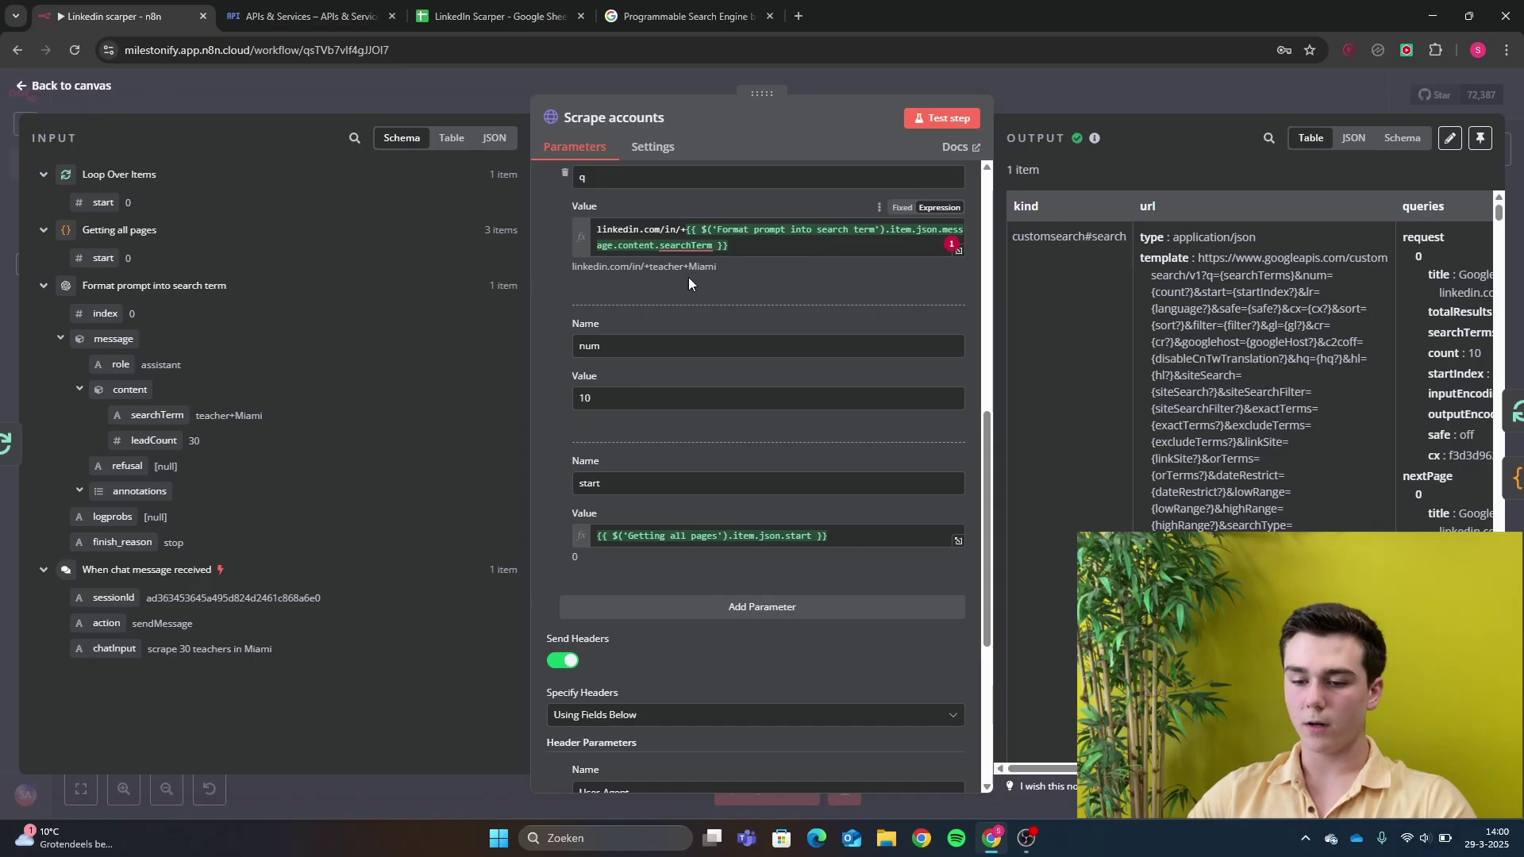
{"action": "scroll", "coordinate": [631, 367], "scroll_direction": "down", "scroll_amount": 2}
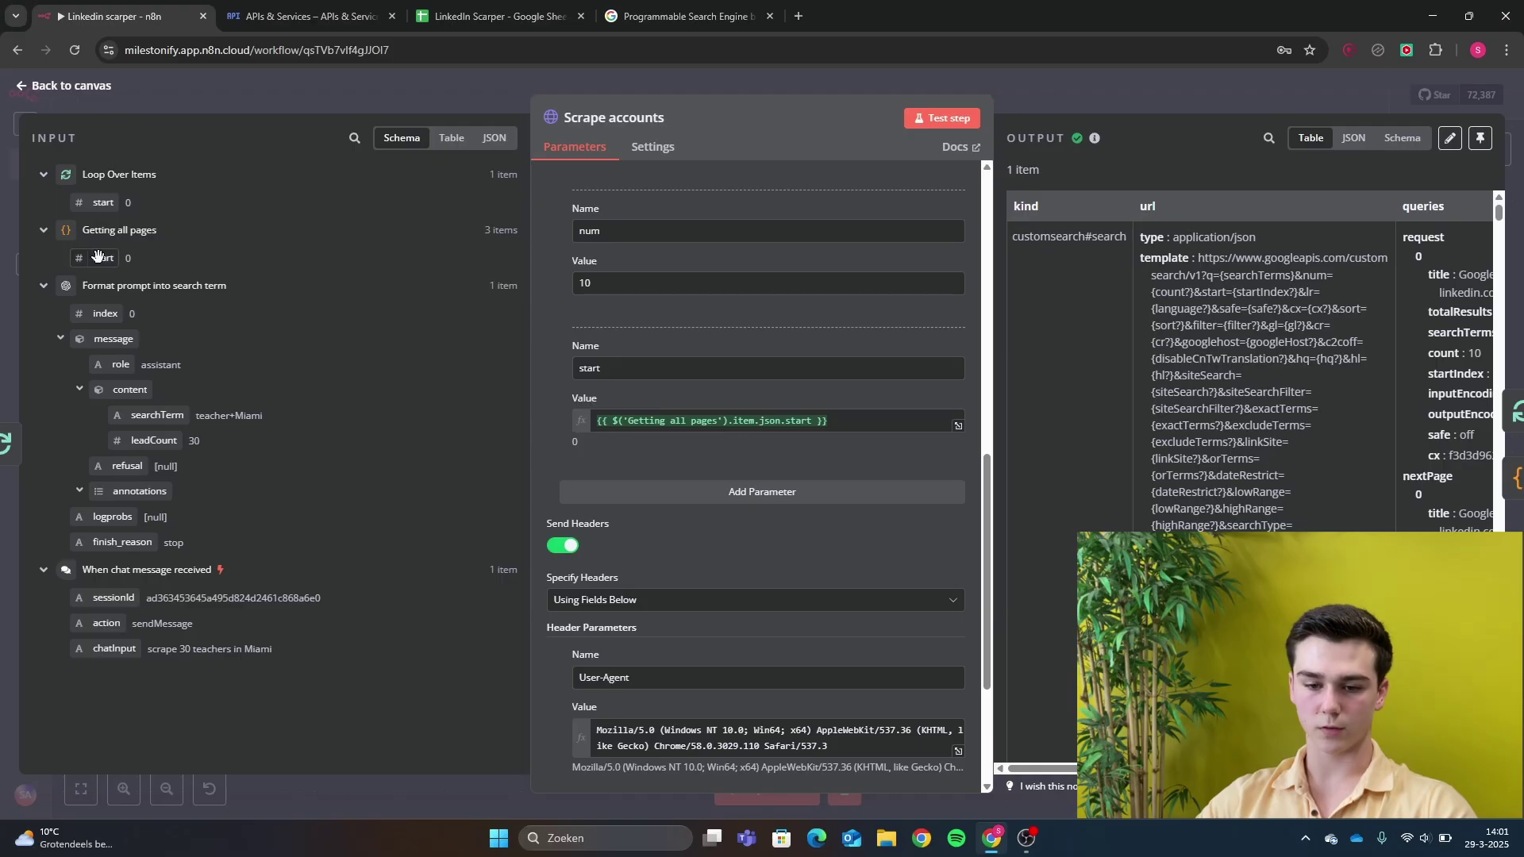
{"action": "left_click_drag", "start_coordinate": [100, 257], "coordinate": [762, 425]}
{"action": "scroll", "coordinate": [821, 310], "scroll_direction": "down", "scroll_amount": 3}
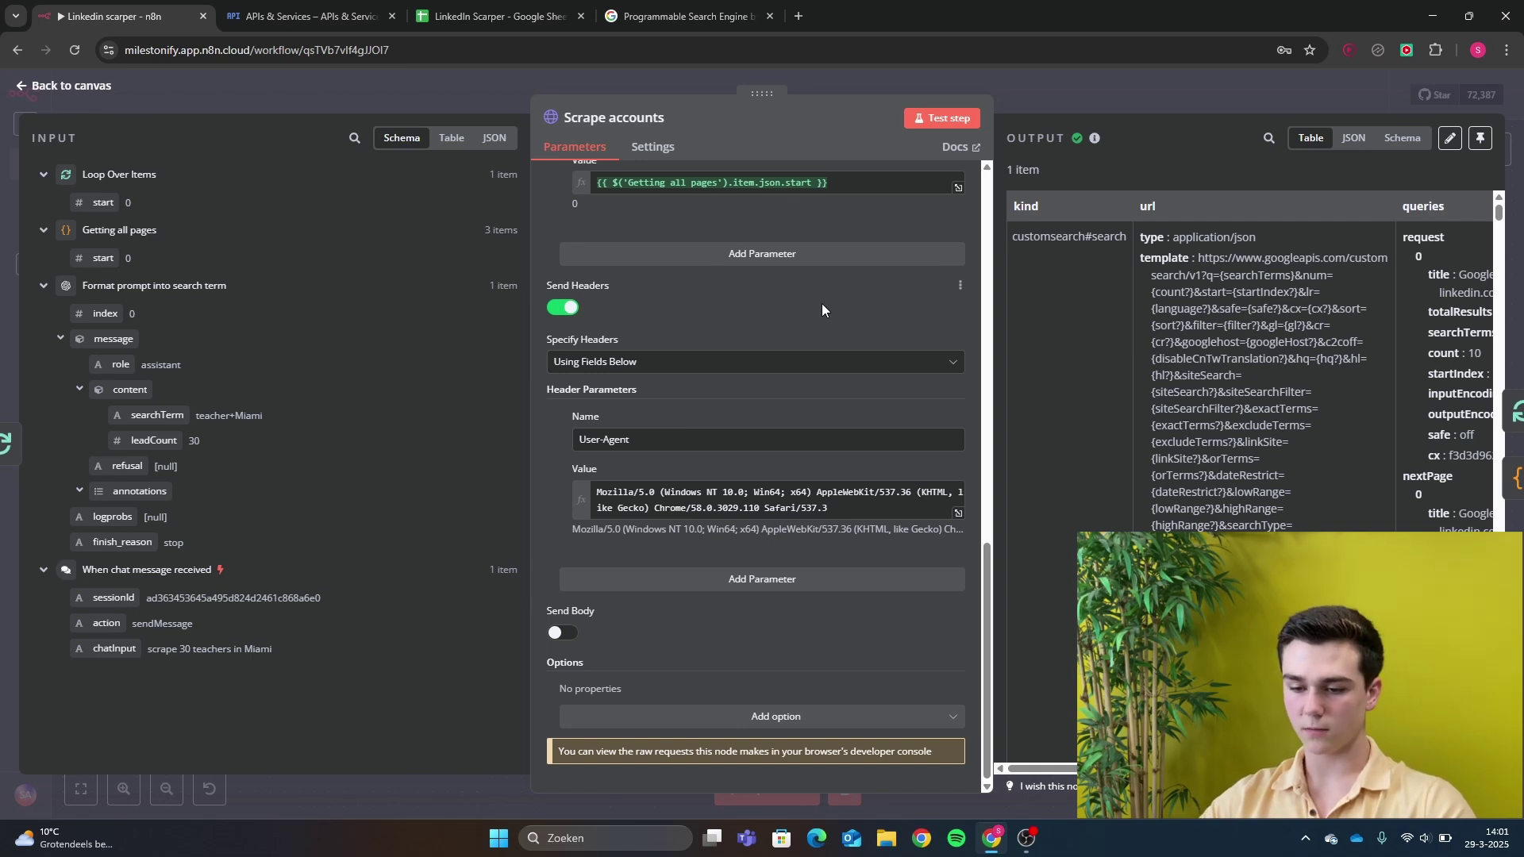
Examine the User-Agent header value in the enlarged expression editor, and close the "Scrape accounts" node
{"action": "left_click", "coordinate": [958, 513]}
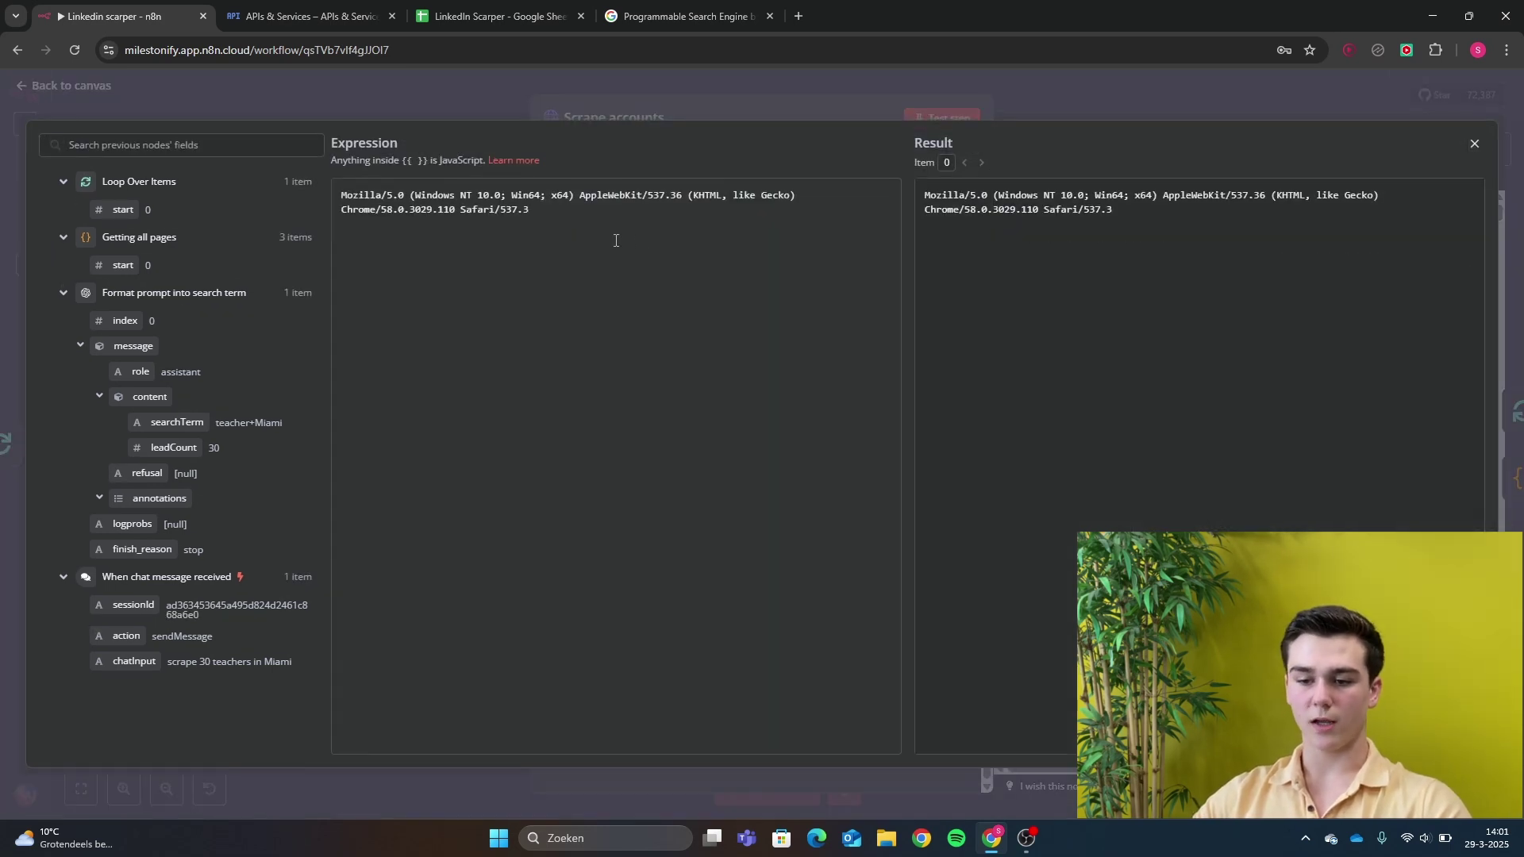
{"action": "key", "text": "ctrl+a"}
{"action": "left_click", "coordinate": [406, 81]}
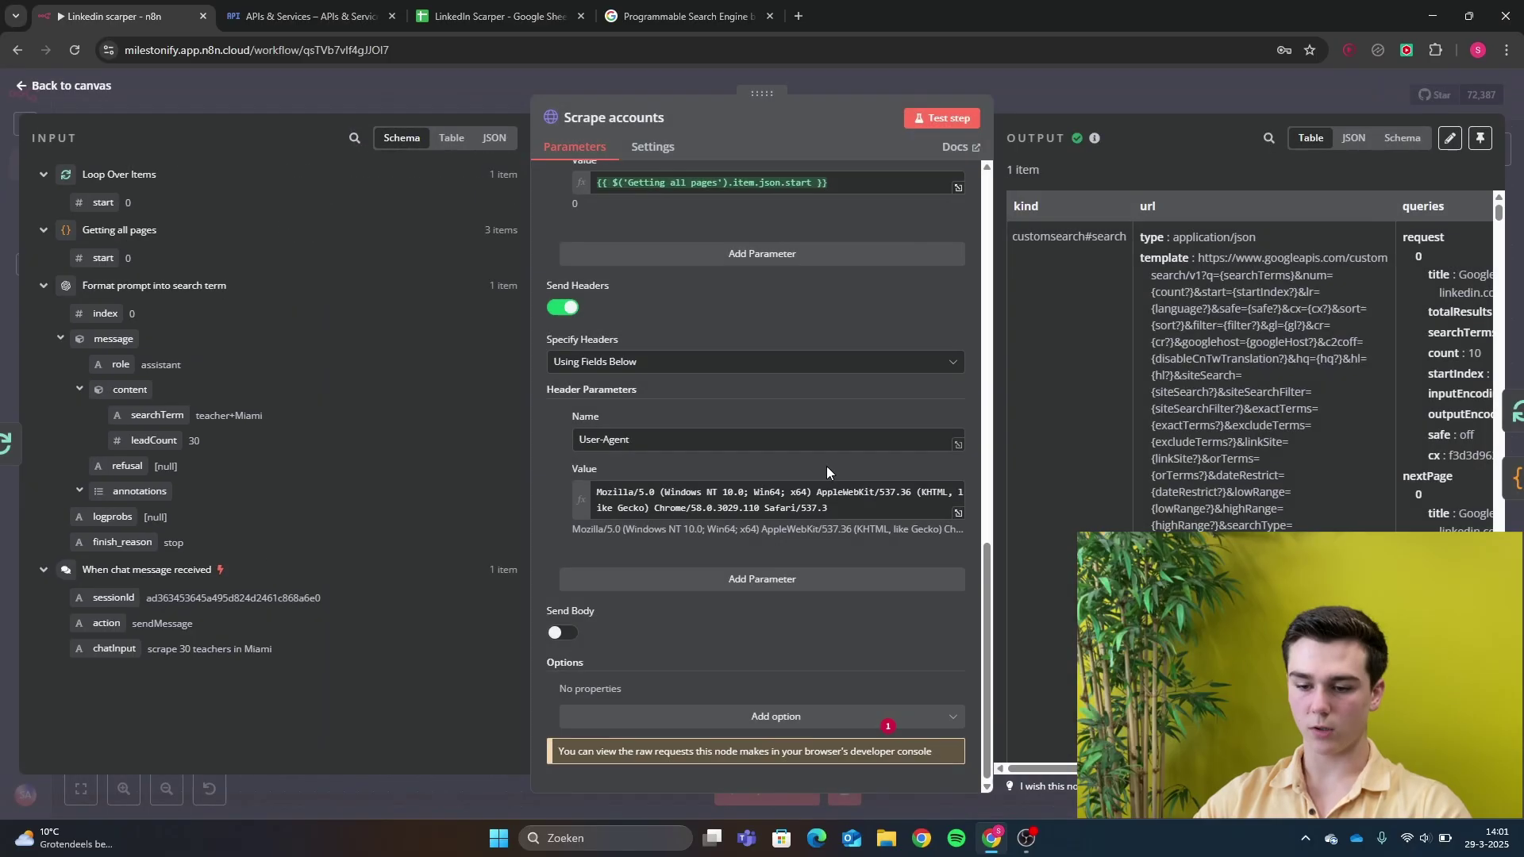
{"action": "key", "text": "Escape"}
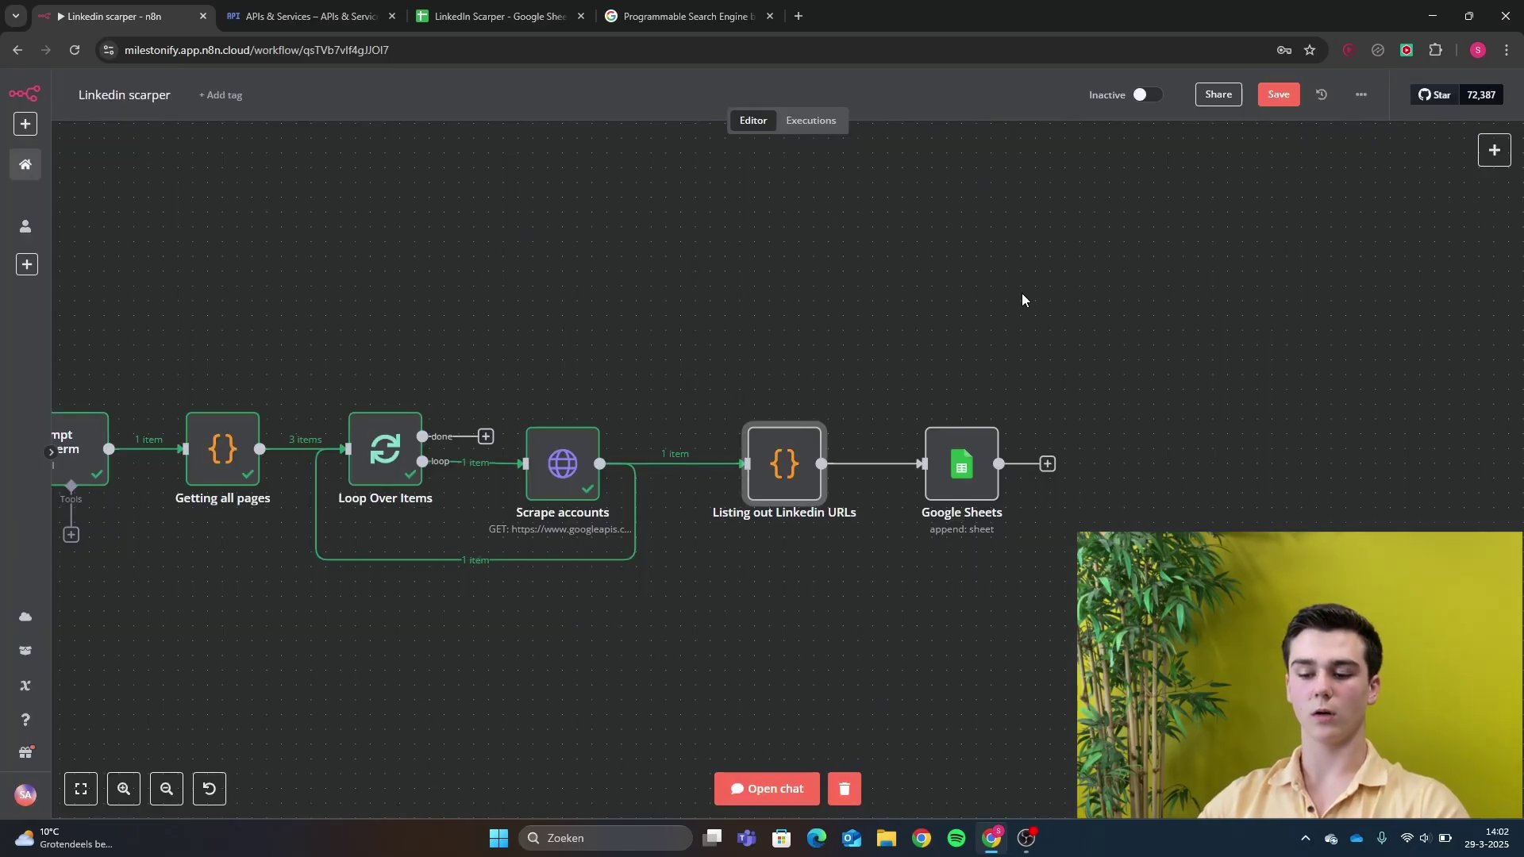
Examine the JavaScript of the "Listing out Linkedin URLs" code node in the enlarged editor, and return to the canvas
{"action": "double_click", "coordinate": [802, 469]}
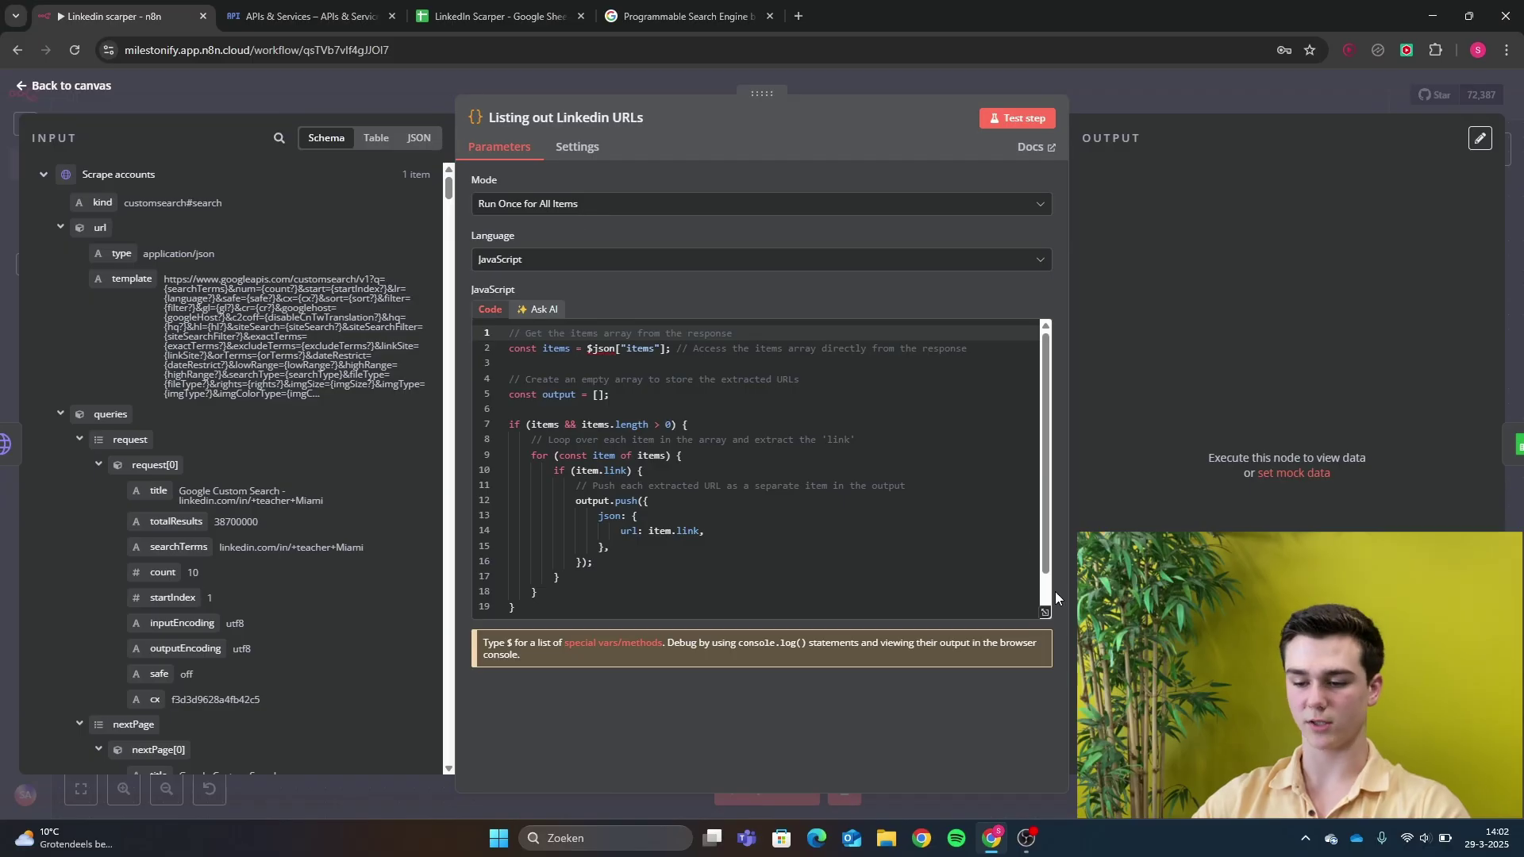
{"action": "left_click", "coordinate": [1045, 612]}
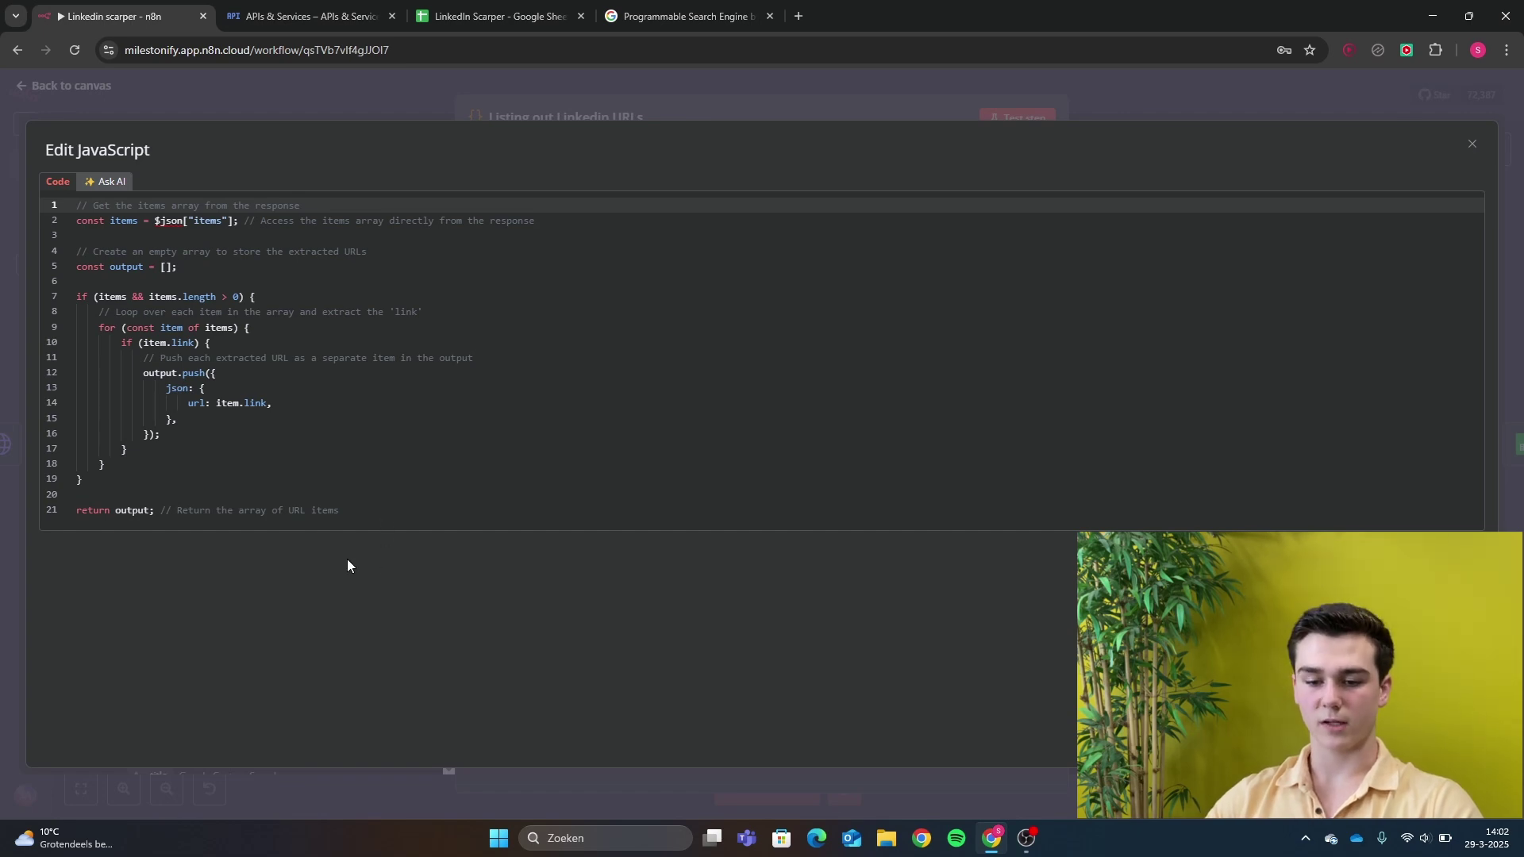
{"action": "left_click", "coordinate": [311, 106]}
{"action": "left_click", "coordinate": [312, 107]}
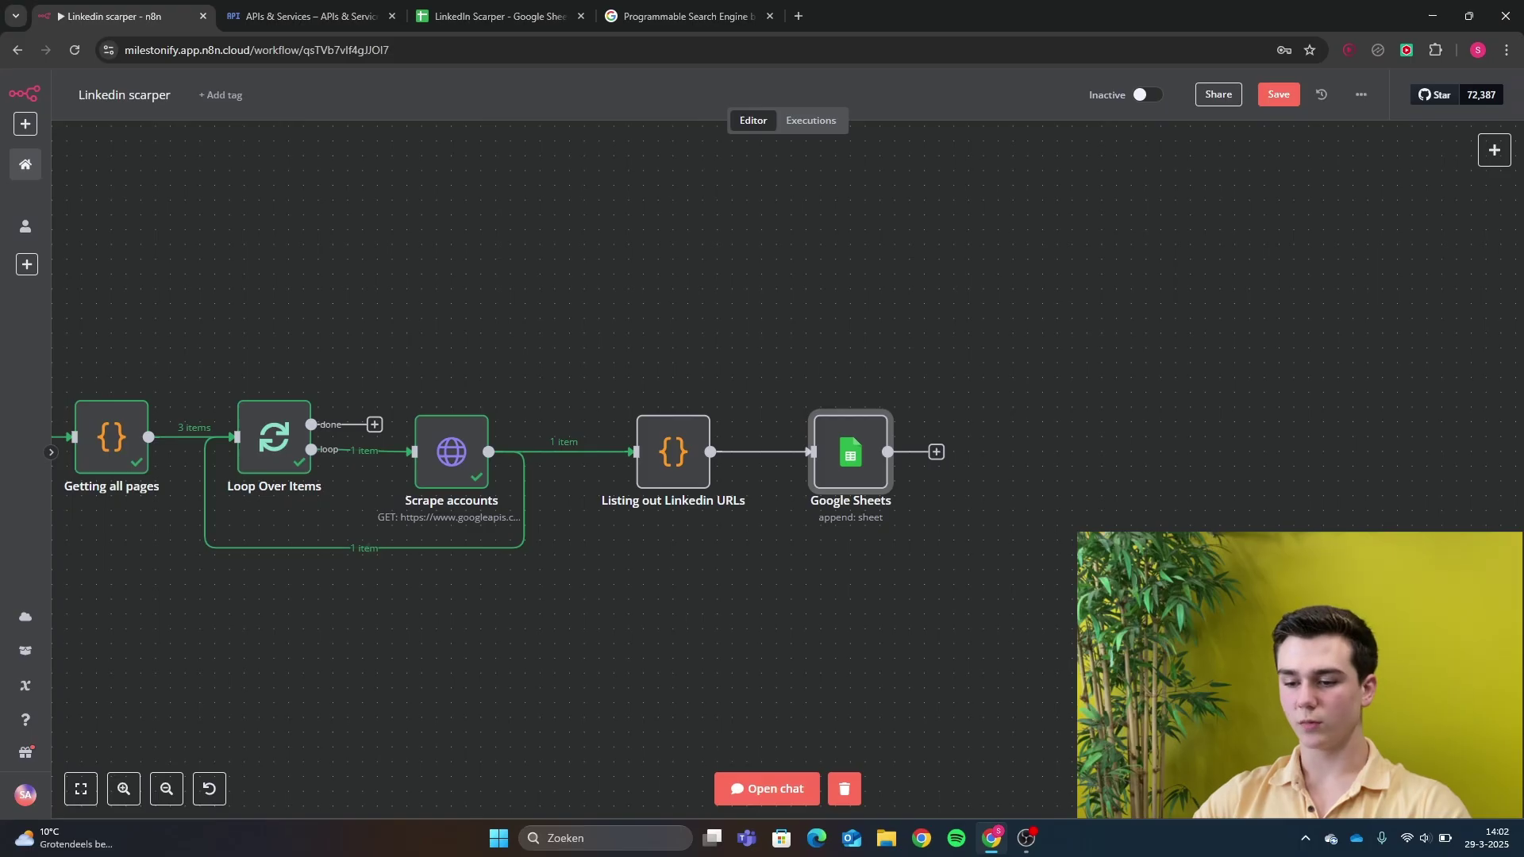
Inspect the Google Sheets node's settings, and view the connection options for a new Google Sheets credential without saving one
{"action": "double_click", "coordinate": [850, 453]}
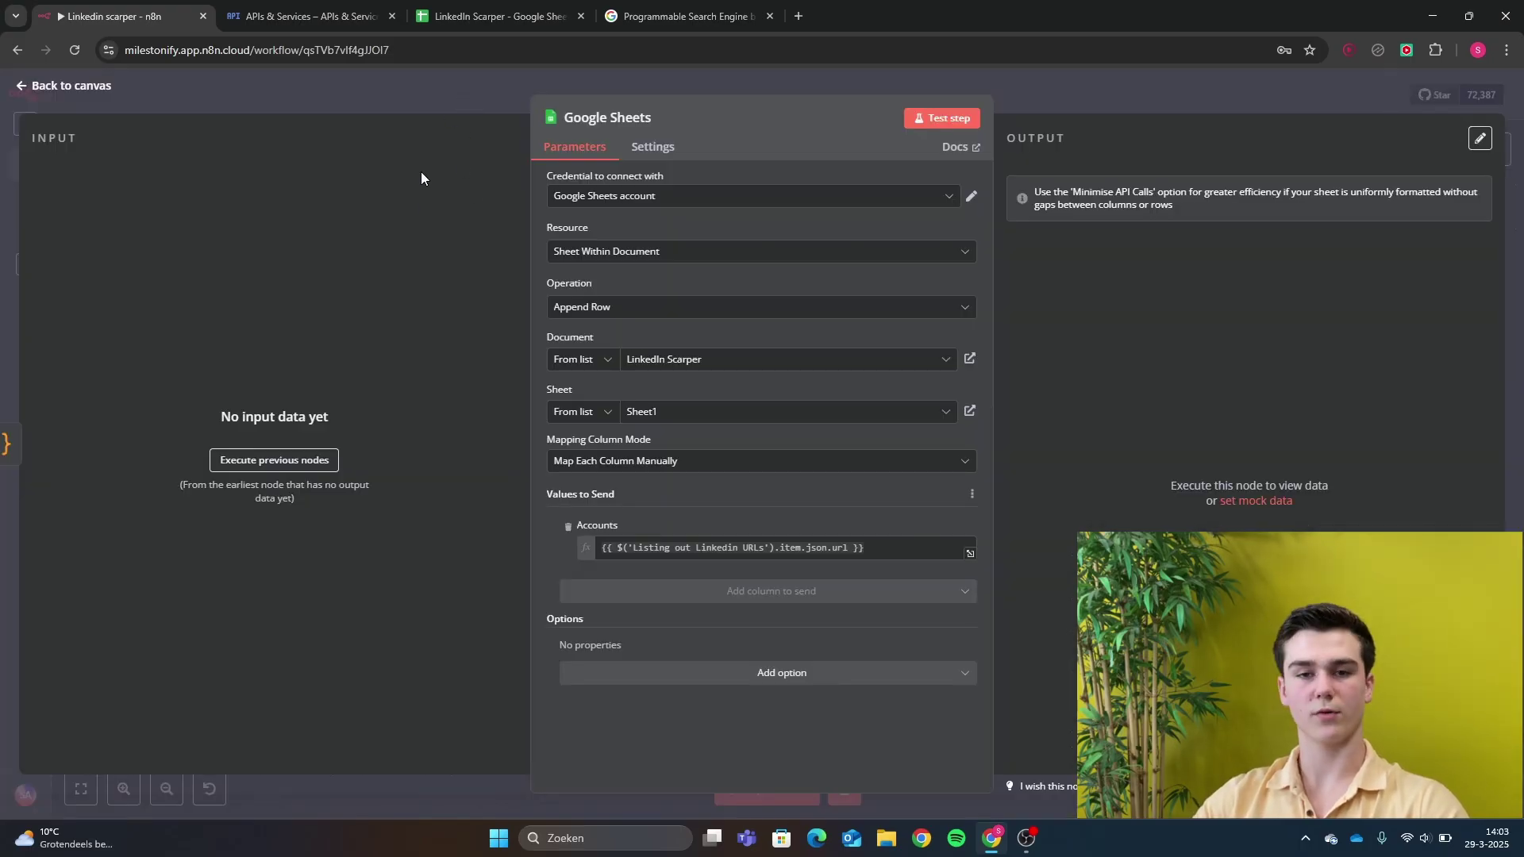
{"action": "left_click", "coordinate": [694, 202]}
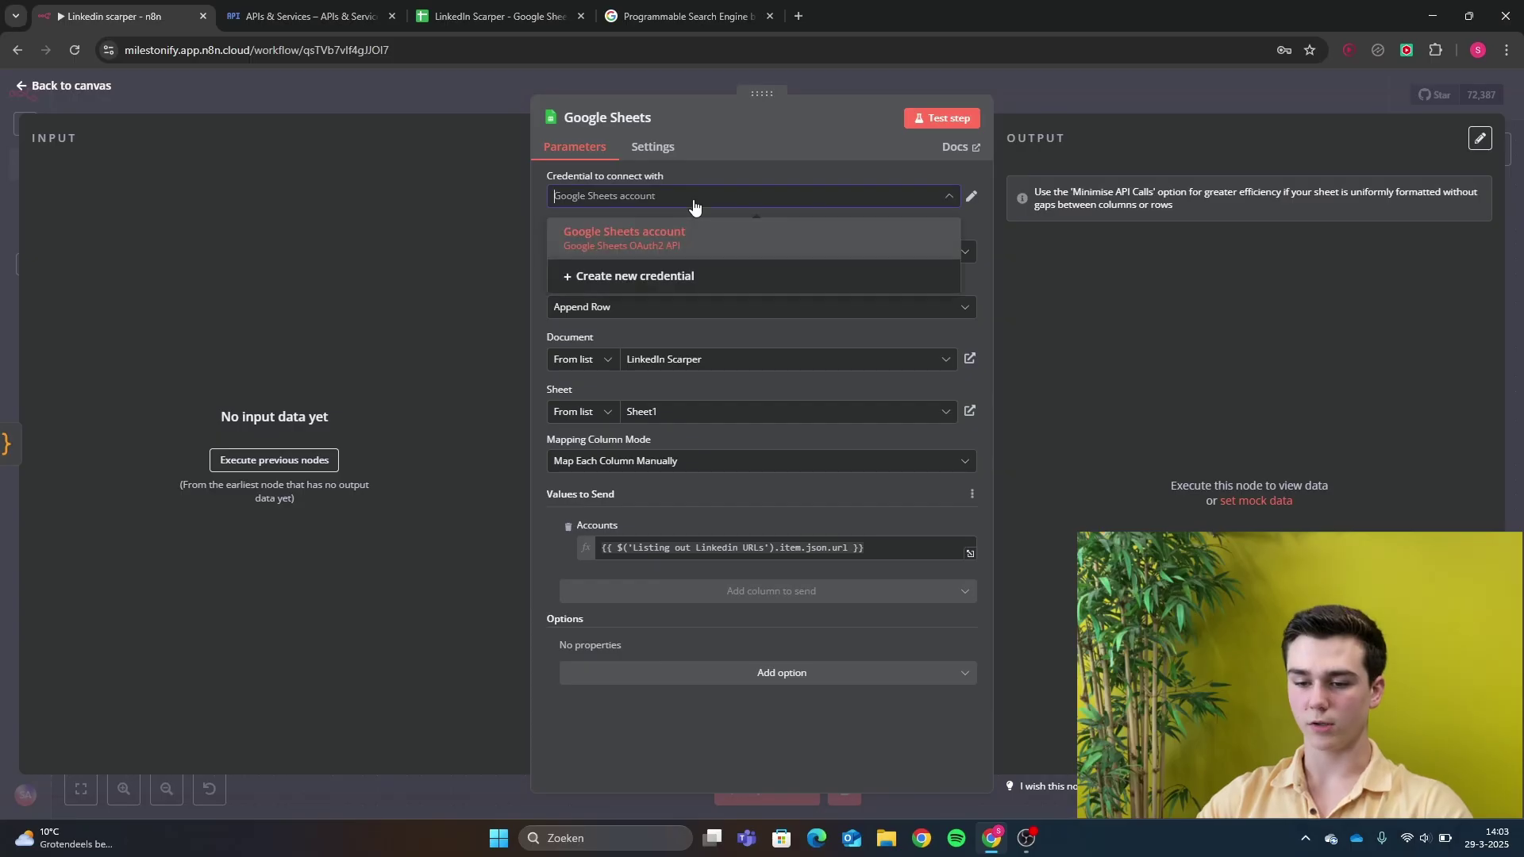
{"action": "left_click", "coordinate": [679, 278]}
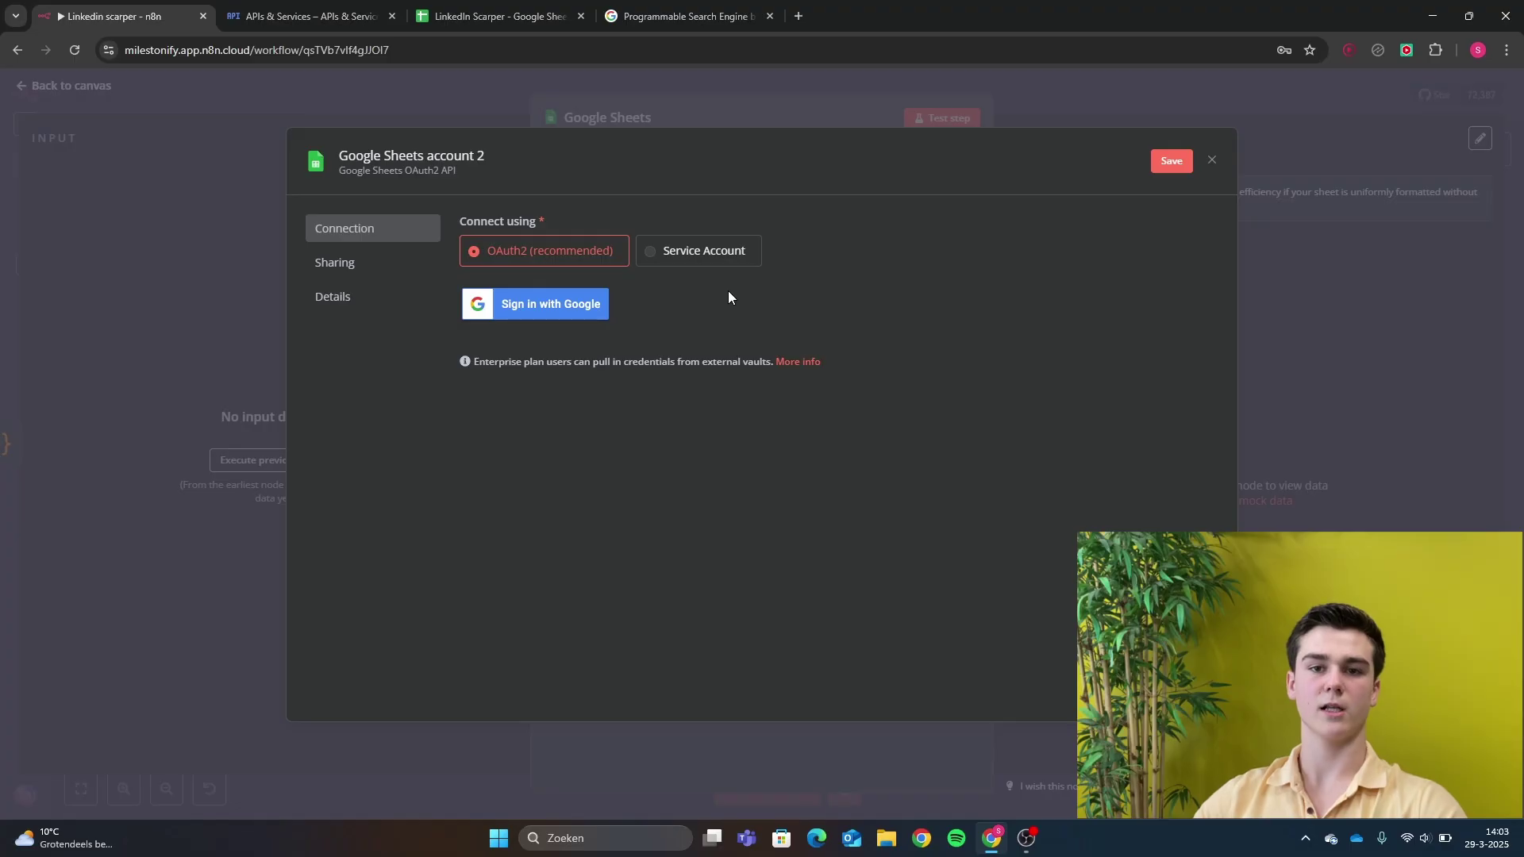
{"action": "key", "text": "Escape"}
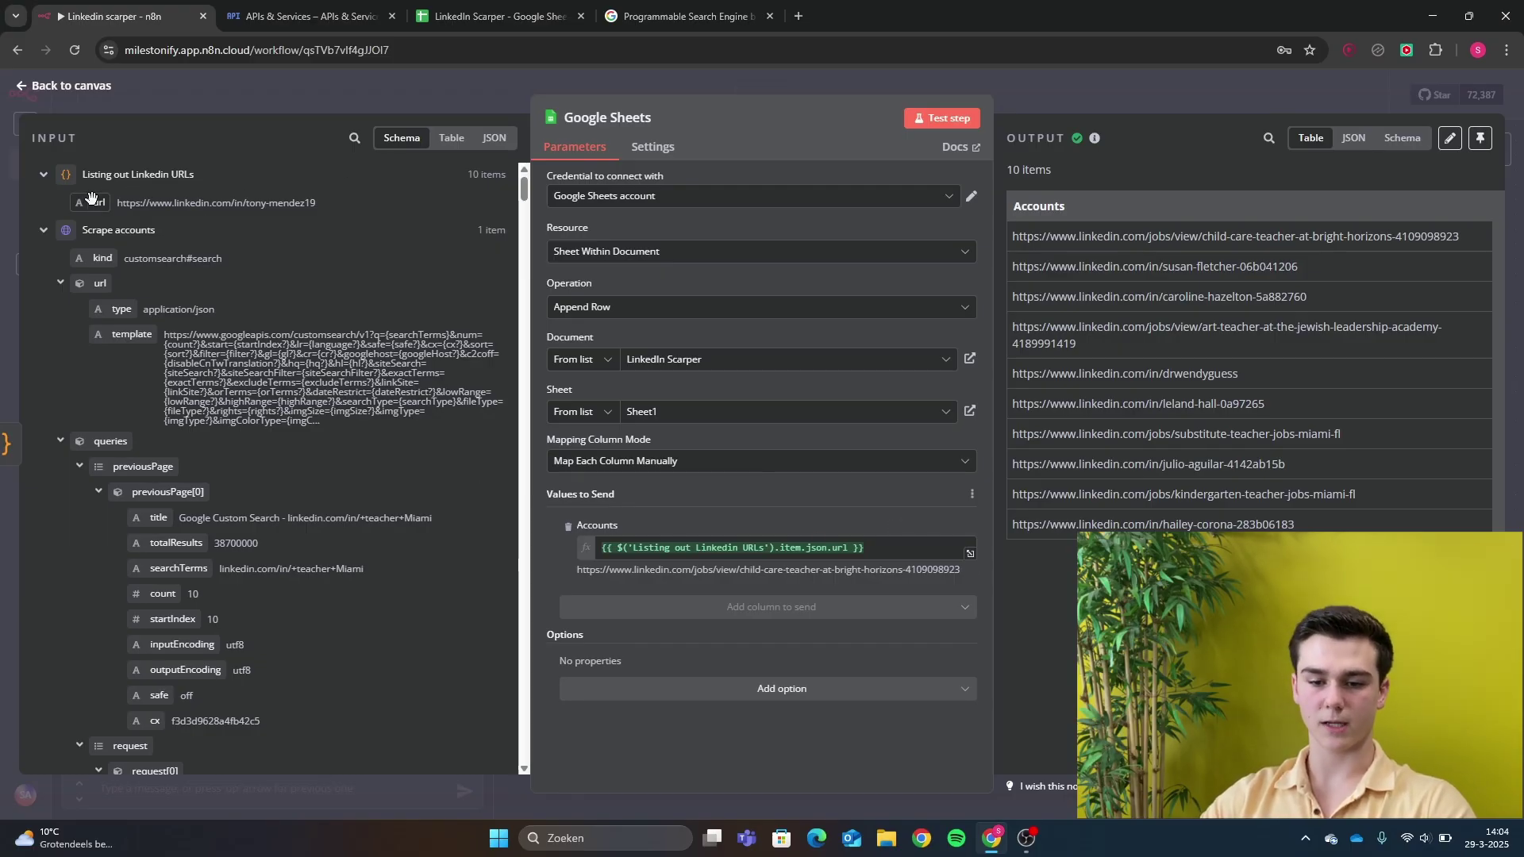
Map the url field of "Listing out Linkedin URLs" to the Accounts column, and close the Google Sheets node
{"action": "left_click_drag", "start_coordinate": [91, 198], "coordinate": [695, 557]}
{"action": "key", "text": "Escape"}
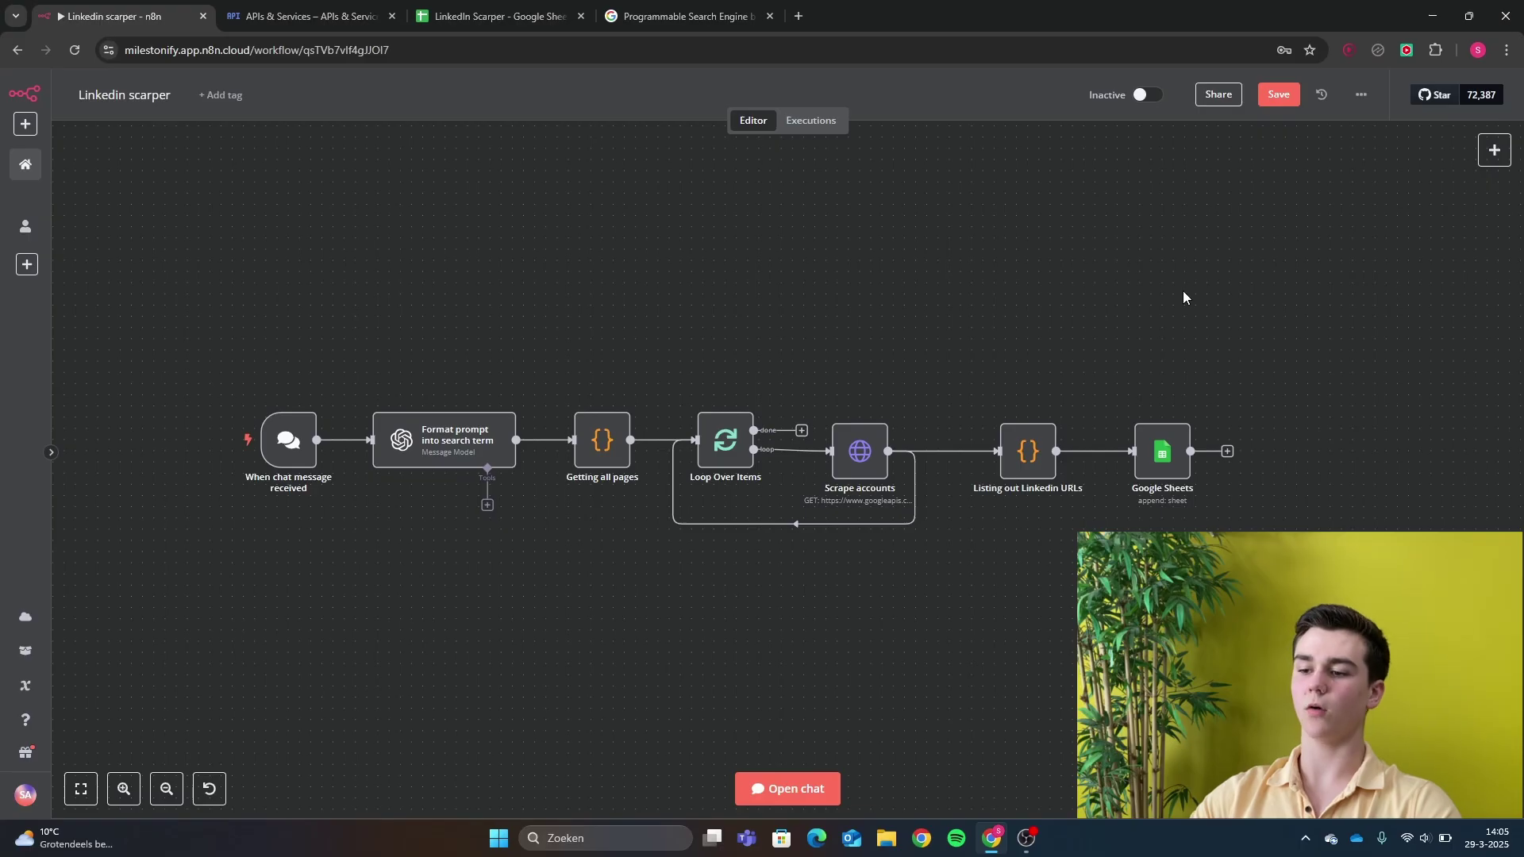
View the dialog for importing a workflow from a URL, and dismiss it without importing
{"action": "left_click", "coordinate": [1361, 96]}
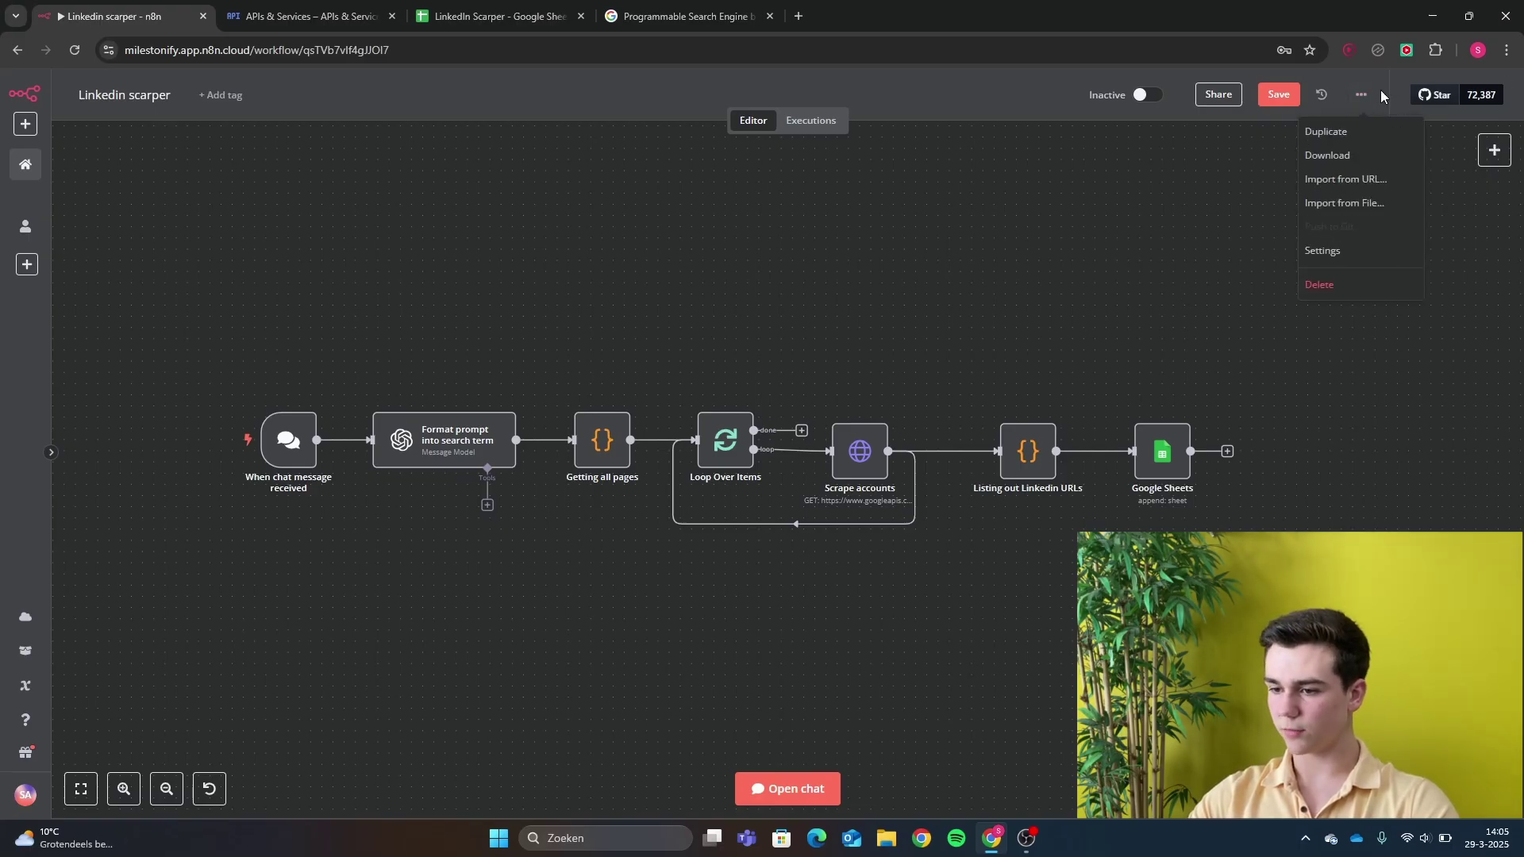
{"action": "left_click", "coordinate": [1385, 178]}
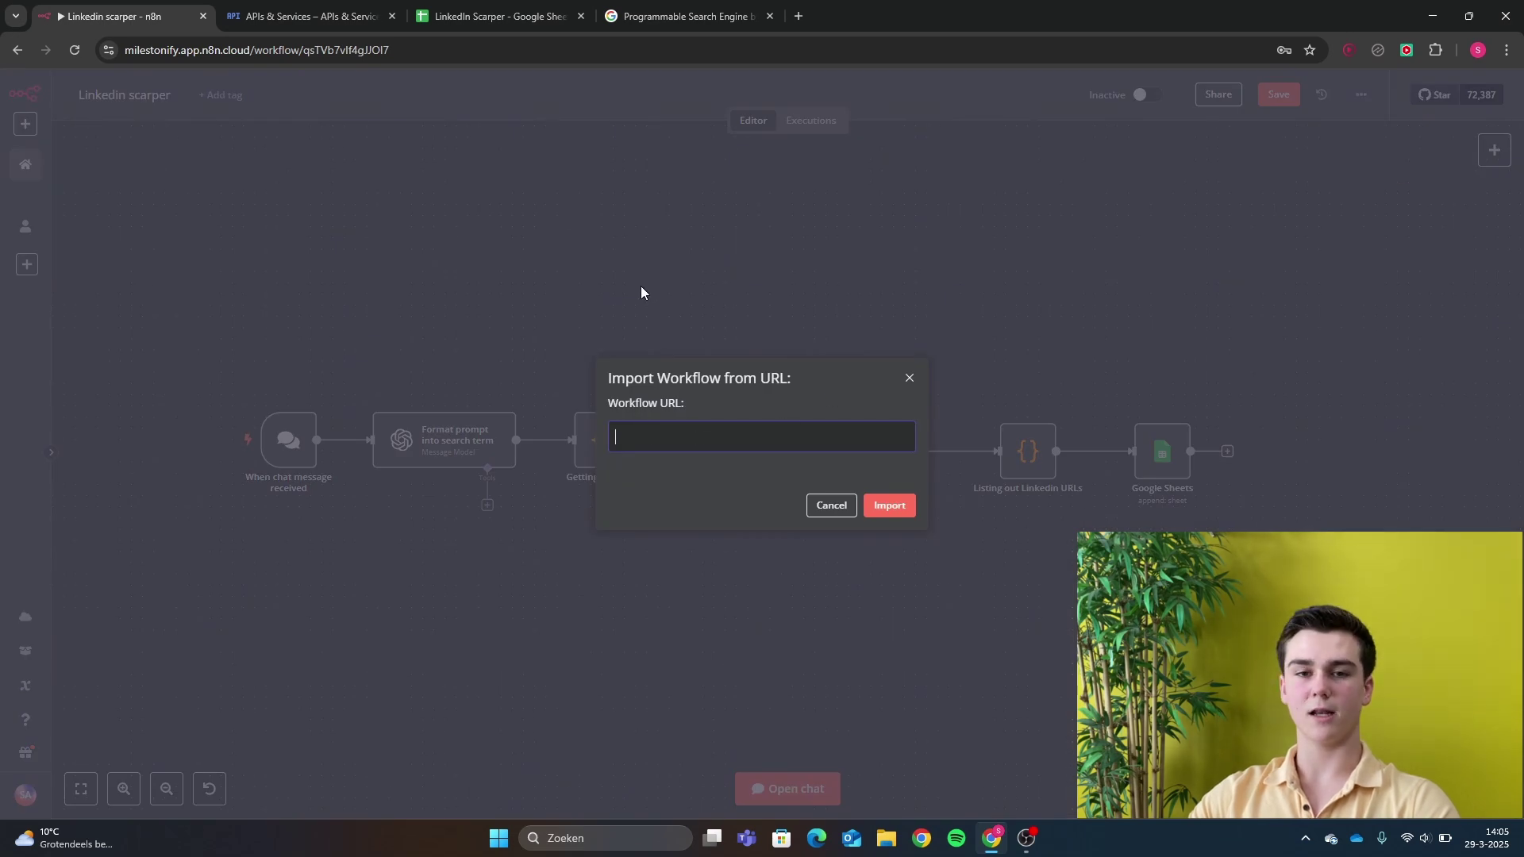
{"action": "key", "text": "Escape"}
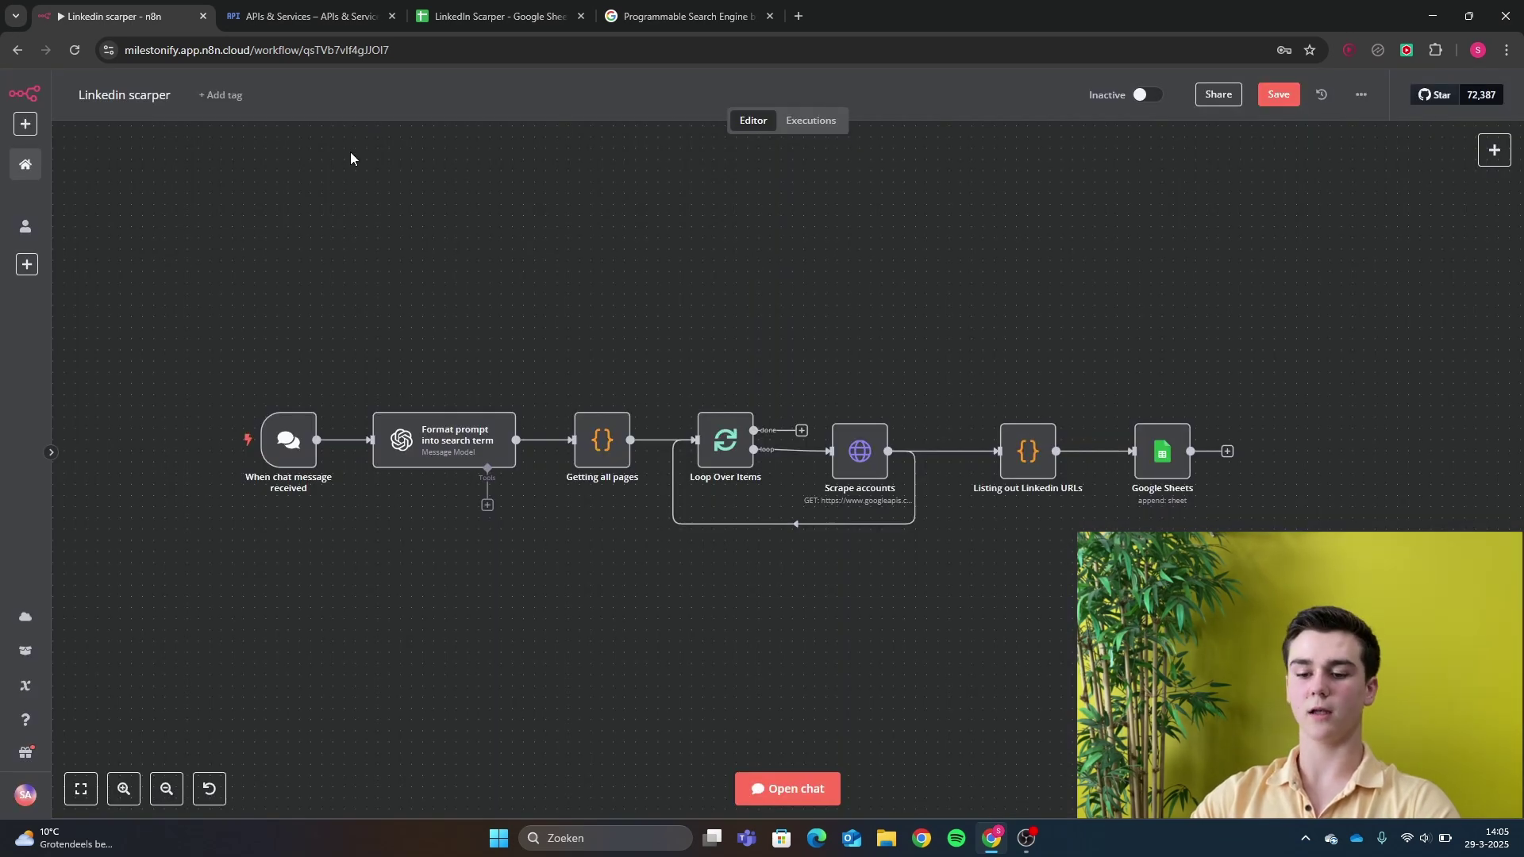